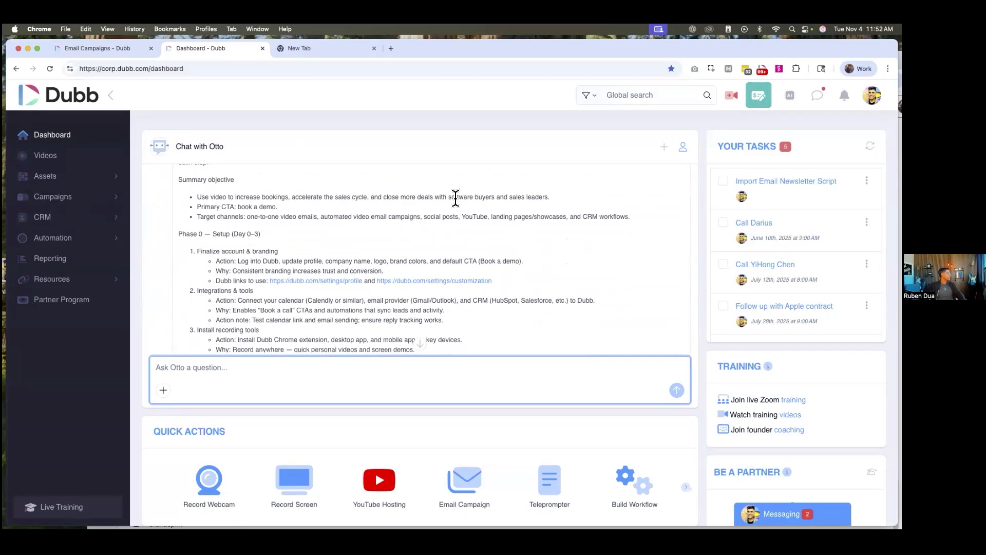
Rename Otto's Default AI profile to the owner's first name followed by "AI Profile" and save the questionnaire.
{"action": "left_click_drag", "start_coordinate": [435, 197], "coordinate": [559, 200]}
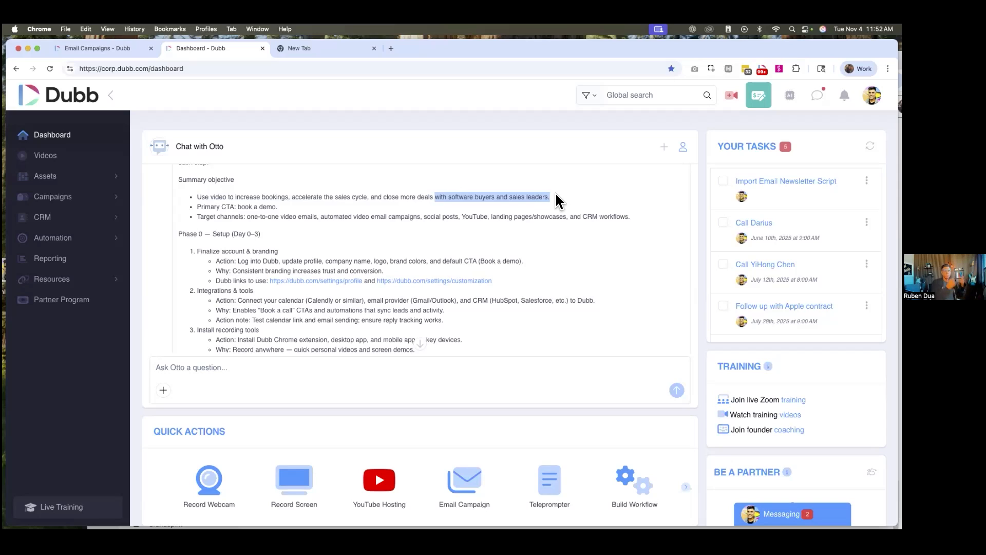
{"action": "left_click", "coordinate": [684, 151]}
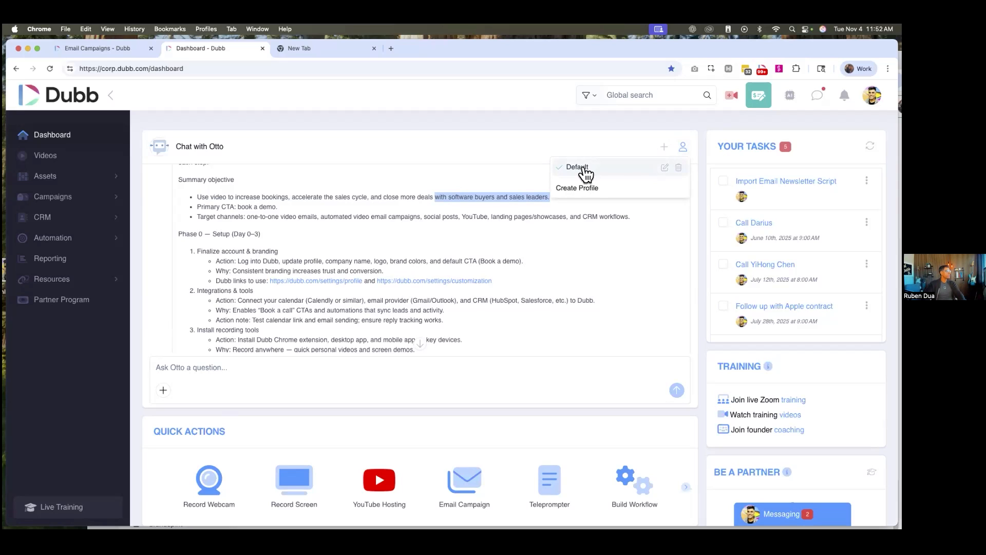
{"action": "left_click", "coordinate": [665, 169]}
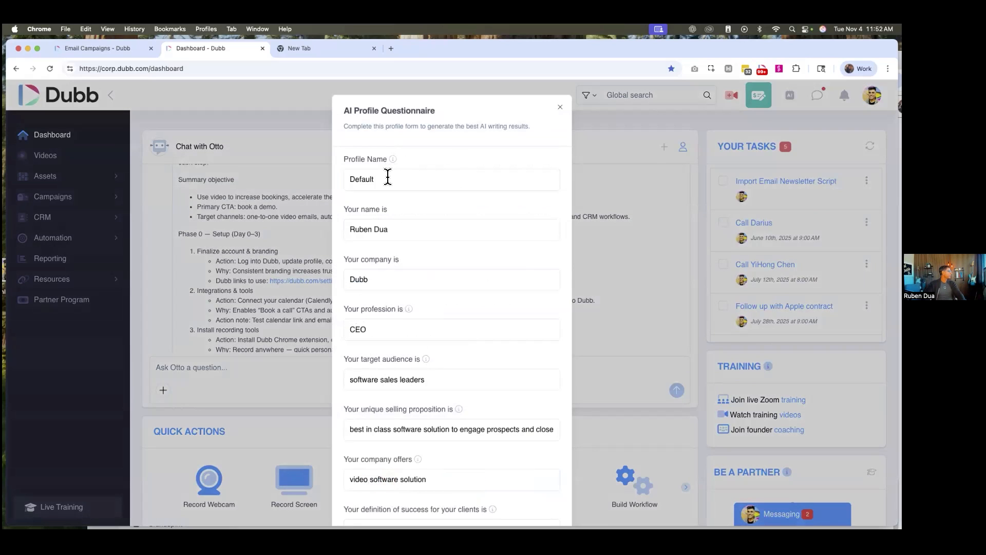
{"action": "double_click", "coordinate": [388, 177]}
{"action": "type", "text": "Ruben AI Profile"}
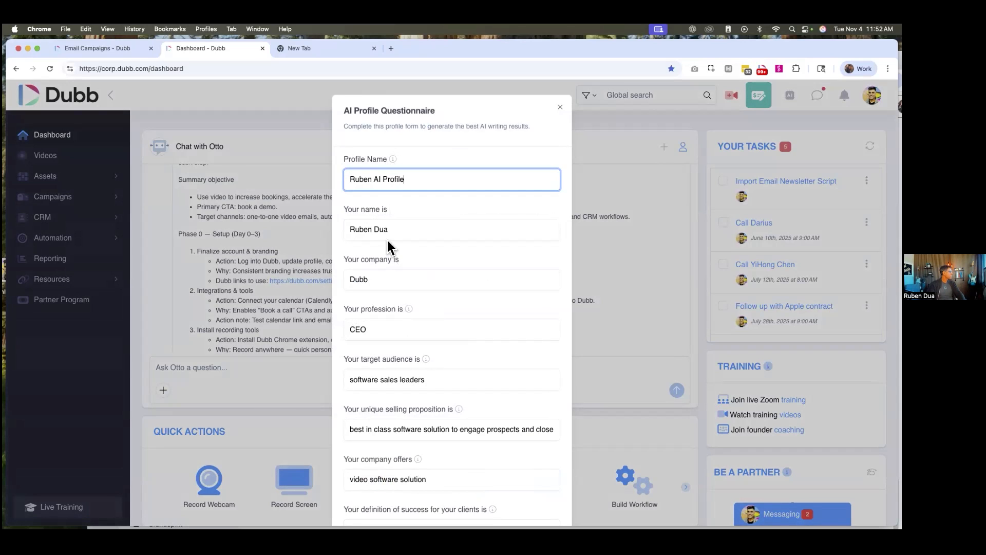
{"action": "scroll", "coordinate": [404, 361], "scroll_direction": "down", "scroll_amount": 10}
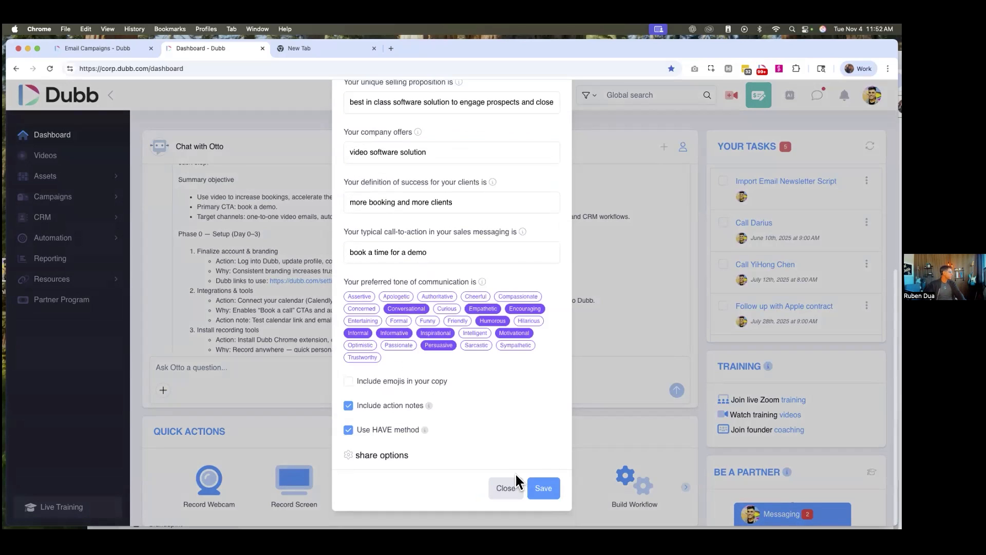
{"action": "left_click", "coordinate": [541, 488]}
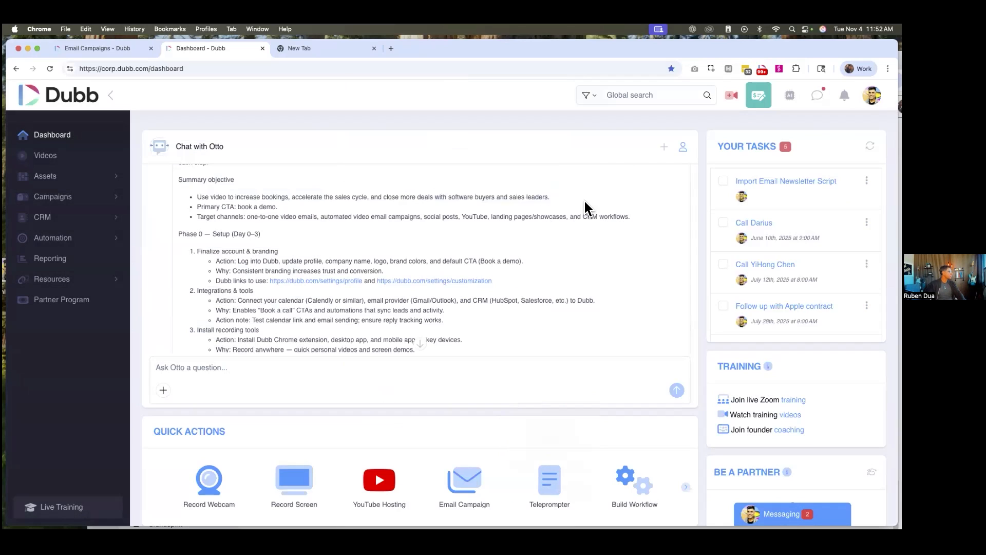
Open a new AI profile questionnaire, review its fields, tone choices, HAVE method hint and share options, and close it without saving.
{"action": "left_click", "coordinate": [683, 148]}
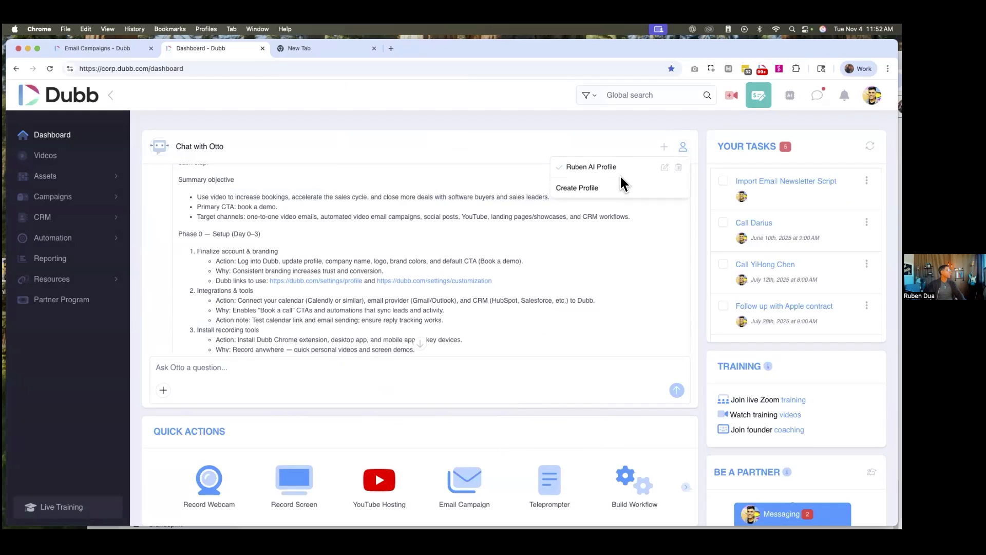
{"action": "left_click", "coordinate": [587, 189]}
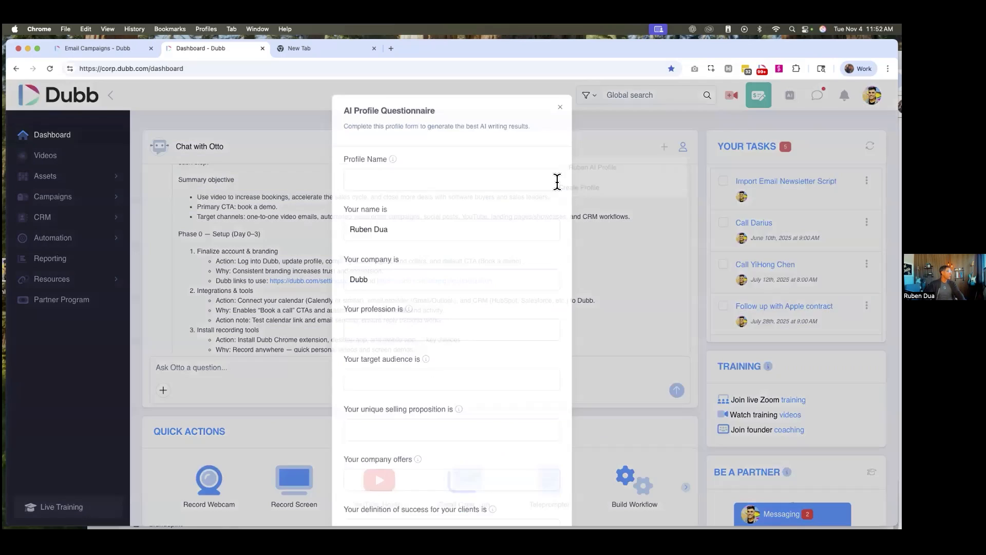
{"action": "left_click", "coordinate": [393, 177]}
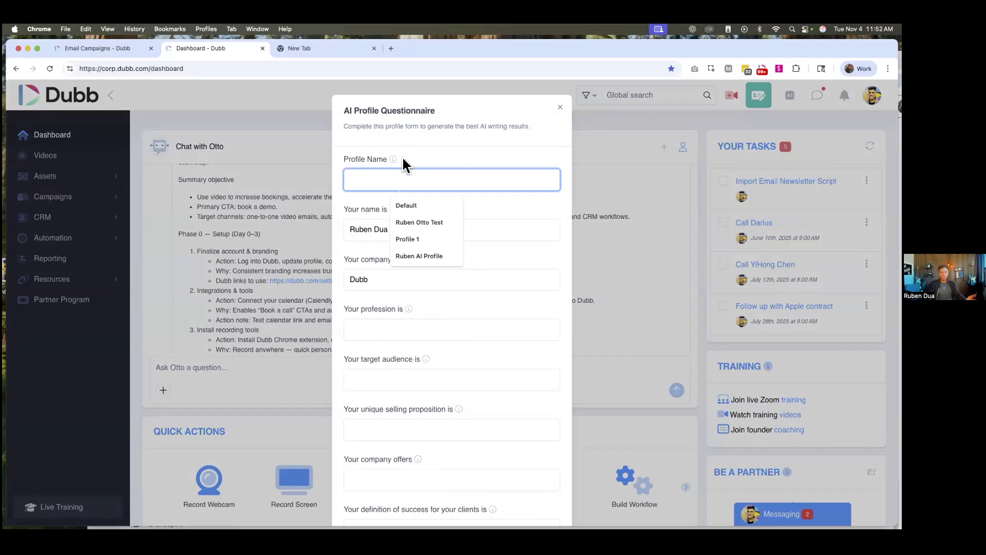
{"action": "left_click", "coordinate": [436, 137]}
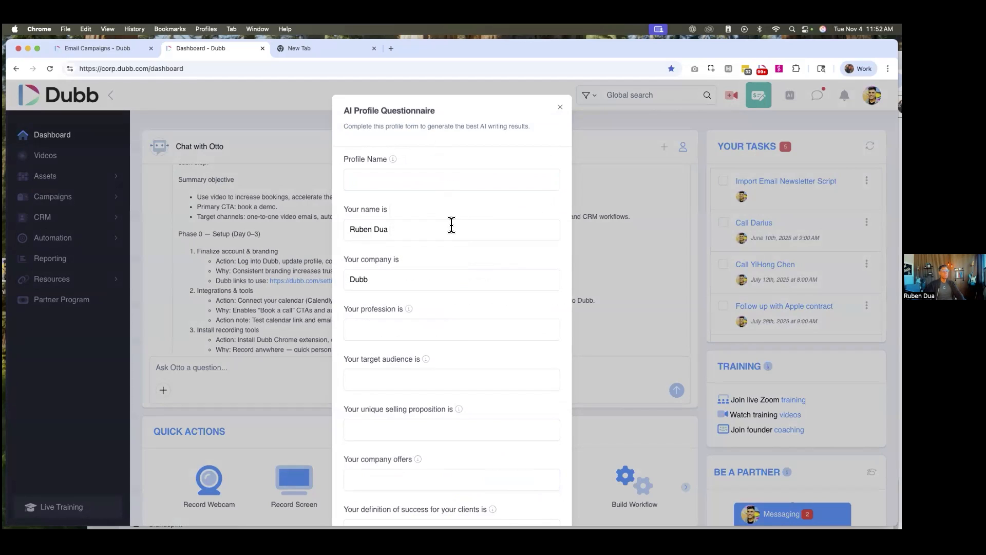
{"action": "scroll", "coordinate": [484, 270], "scroll_direction": "down", "scroll_amount": 4}
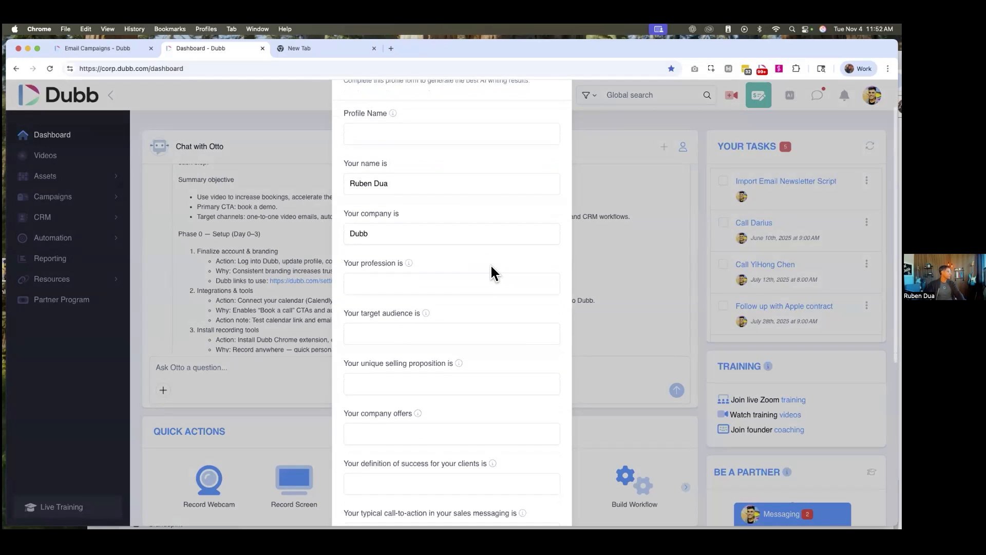
{"action": "scroll", "coordinate": [490, 267], "scroll_direction": "down", "scroll_amount": 5}
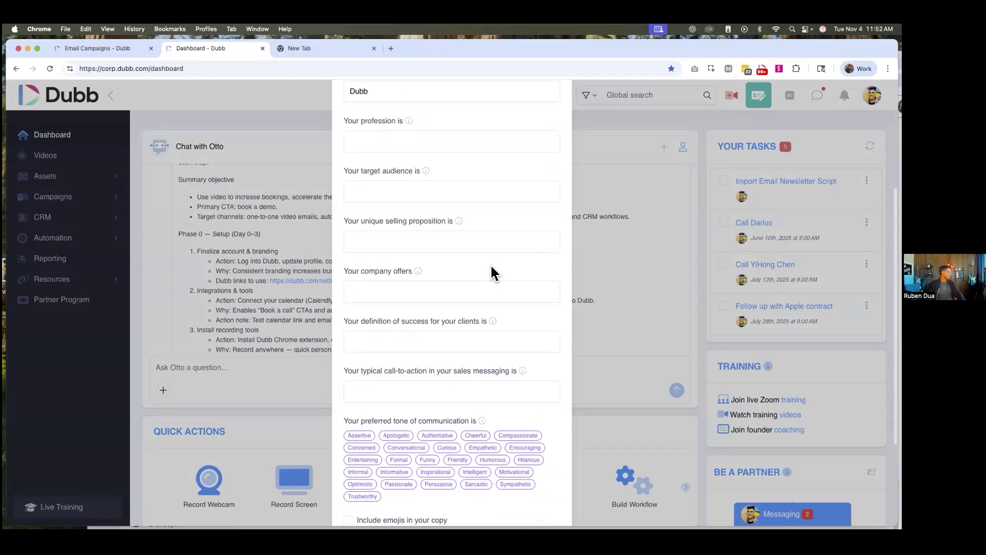
{"action": "scroll", "coordinate": [490, 264], "scroll_direction": "down", "scroll_amount": 3}
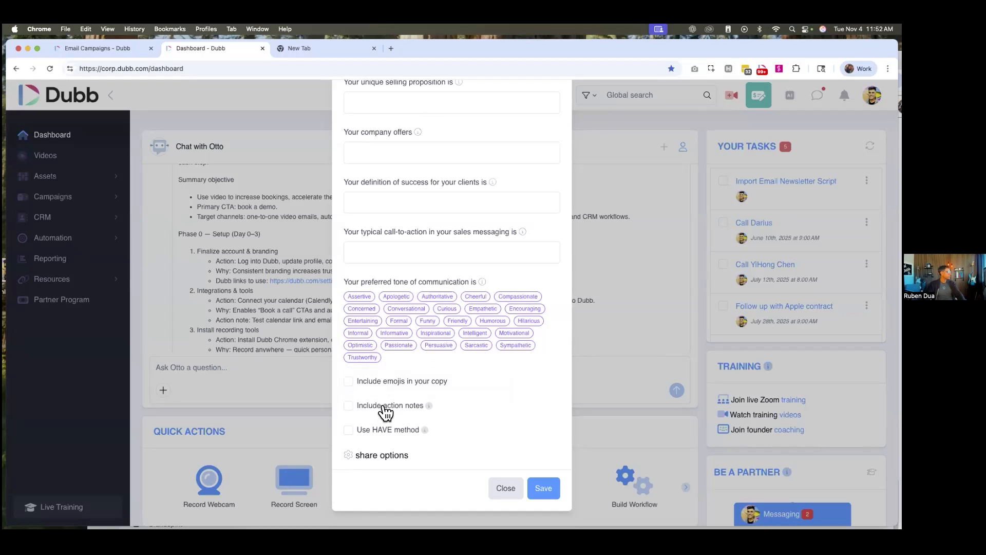
{"action": "mouse_move", "coordinate": [424, 431]}
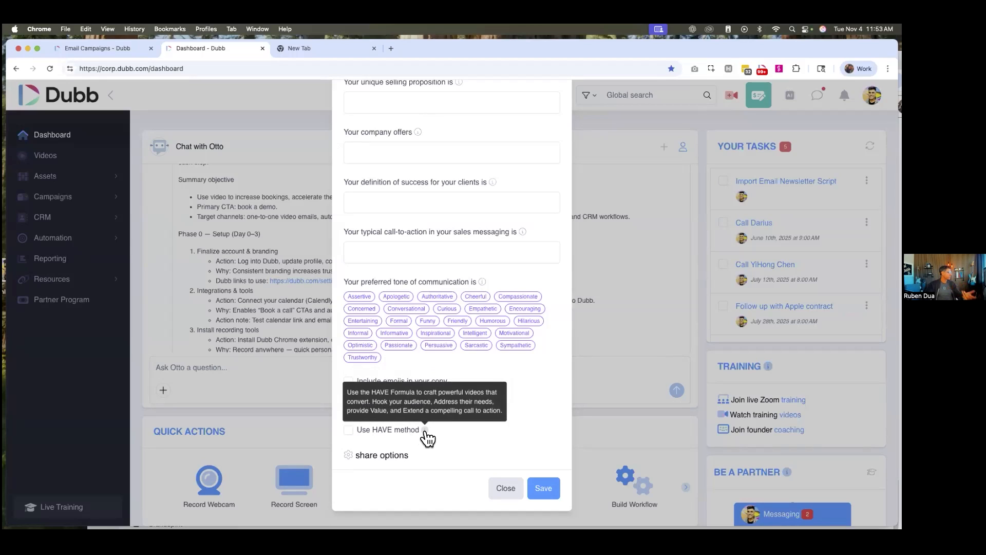
{"action": "left_click", "coordinate": [354, 457]}
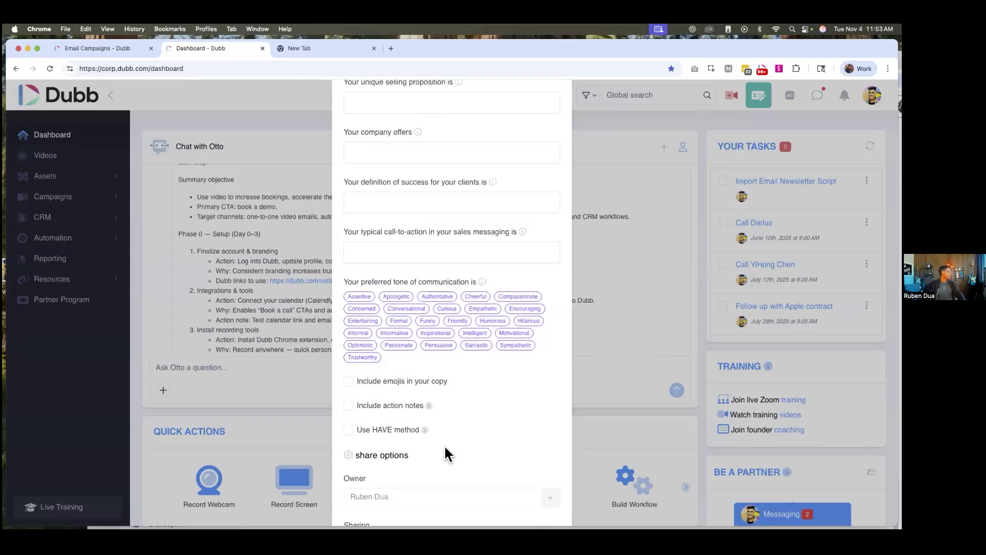
{"action": "scroll", "coordinate": [445, 447], "scroll_direction": "down", "scroll_amount": 3}
{"action": "left_click", "coordinate": [399, 359]}
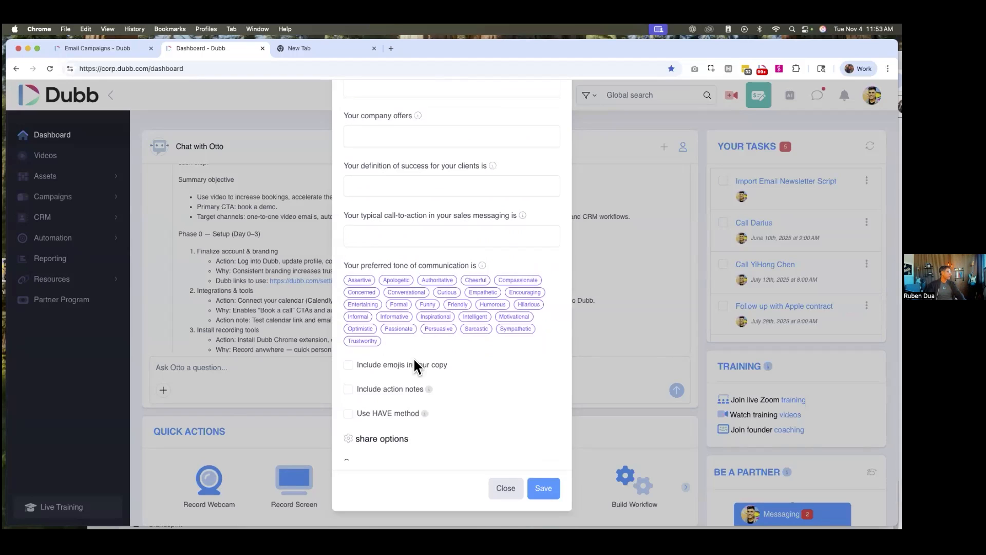
{"action": "scroll", "coordinate": [473, 308], "scroll_direction": "up", "scroll_amount": 1}
{"action": "scroll", "coordinate": [524, 85], "scroll_direction": "up", "scroll_amount": 5}
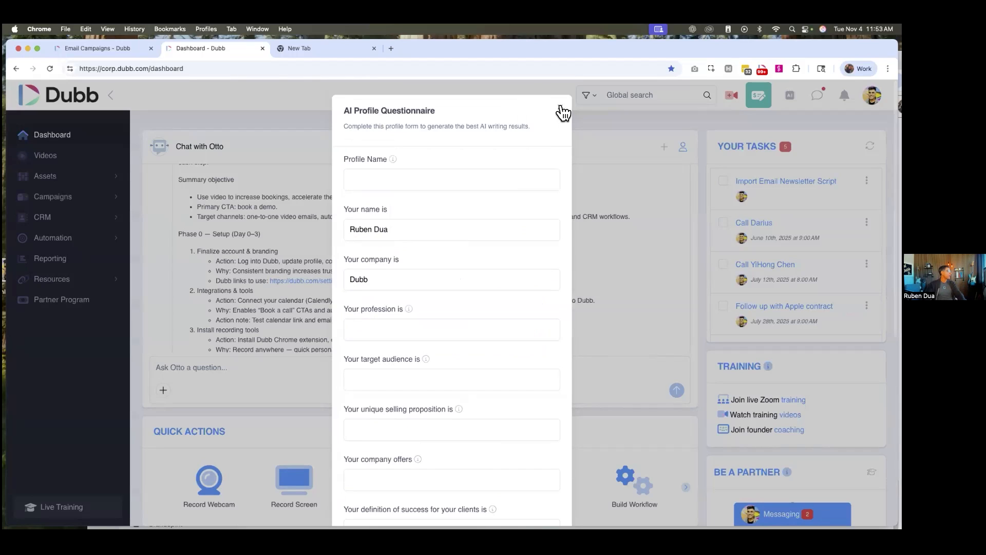
{"action": "left_click", "coordinate": [559, 108]}
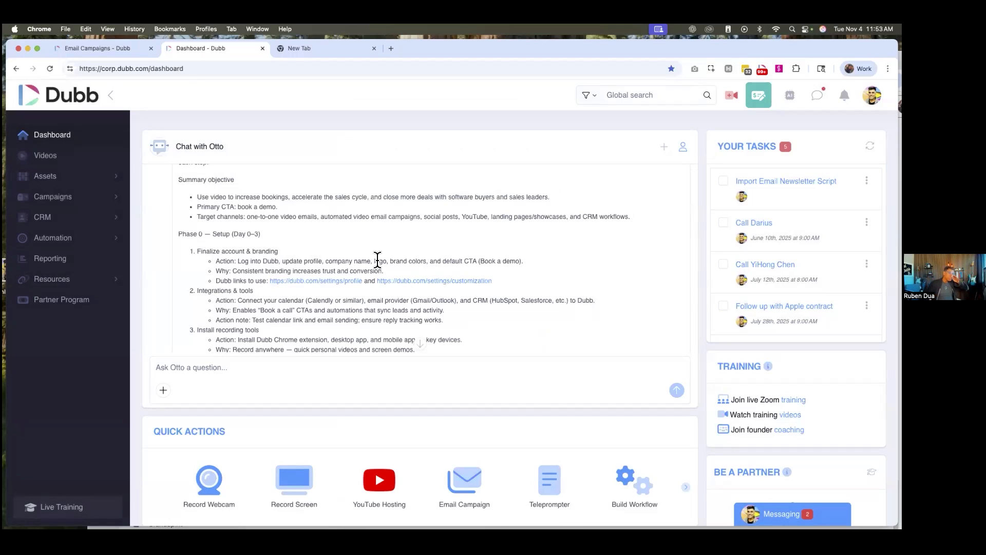
Review the original prompt, summary objective and Phase 0 setup section of Otto's video business plan.
{"action": "scroll", "coordinate": [395, 264], "scroll_direction": "up", "scroll_amount": 2}
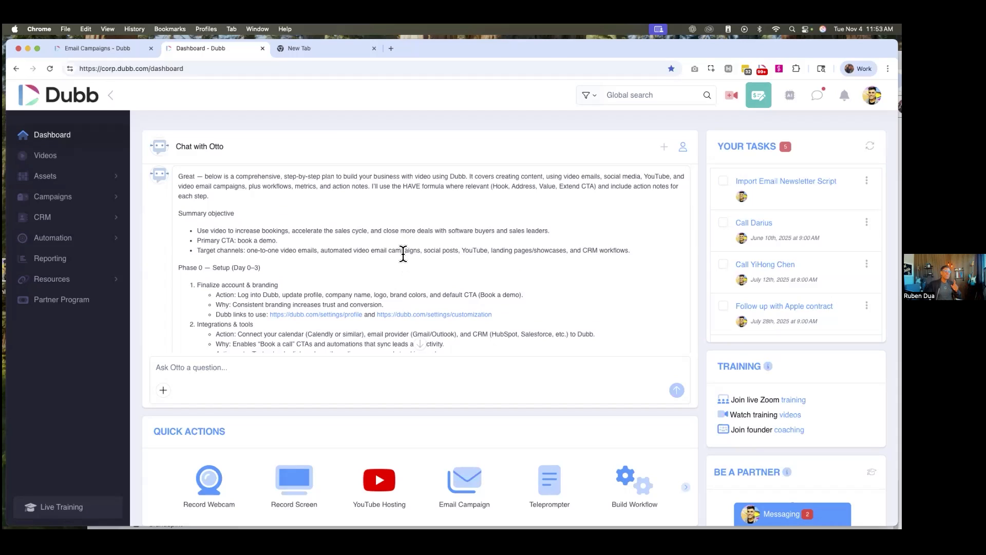
{"action": "scroll", "coordinate": [403, 254], "scroll_direction": "up", "scroll_amount": 3}
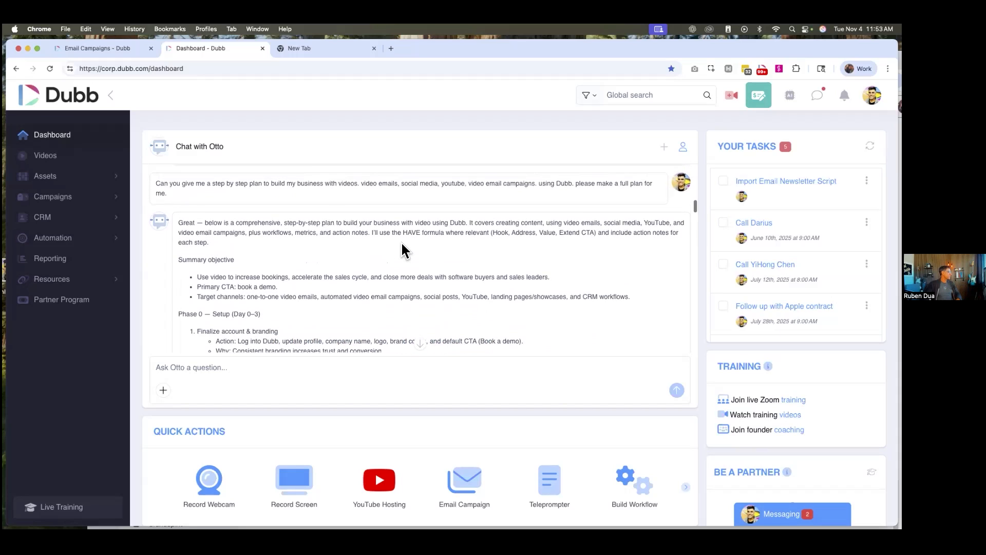
{"action": "scroll", "coordinate": [406, 250], "scroll_direction": "down", "scroll_amount": 2}
{"action": "scroll", "coordinate": [404, 251], "scroll_direction": "down", "scroll_amount": 4}
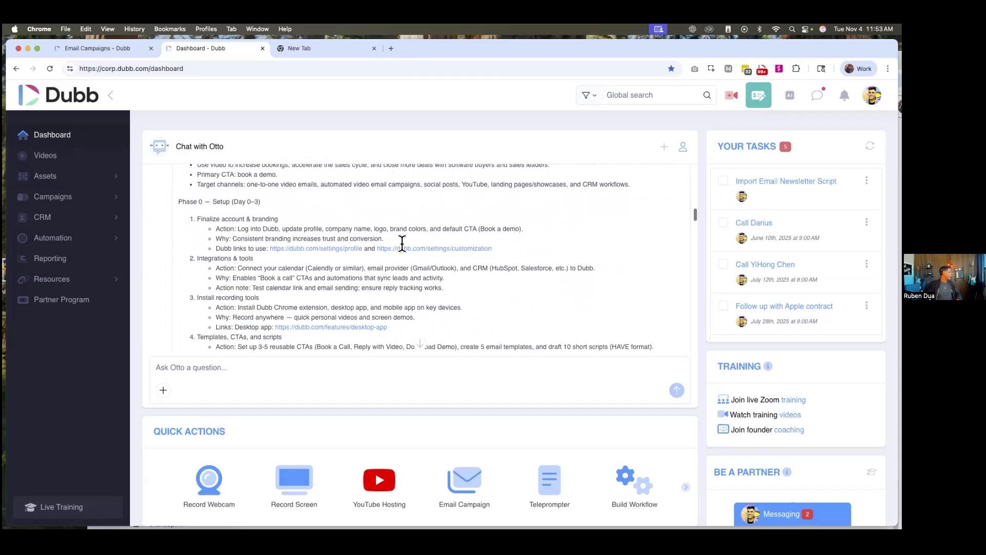
{"action": "scroll", "coordinate": [402, 241], "scroll_direction": "down", "scroll_amount": 1}
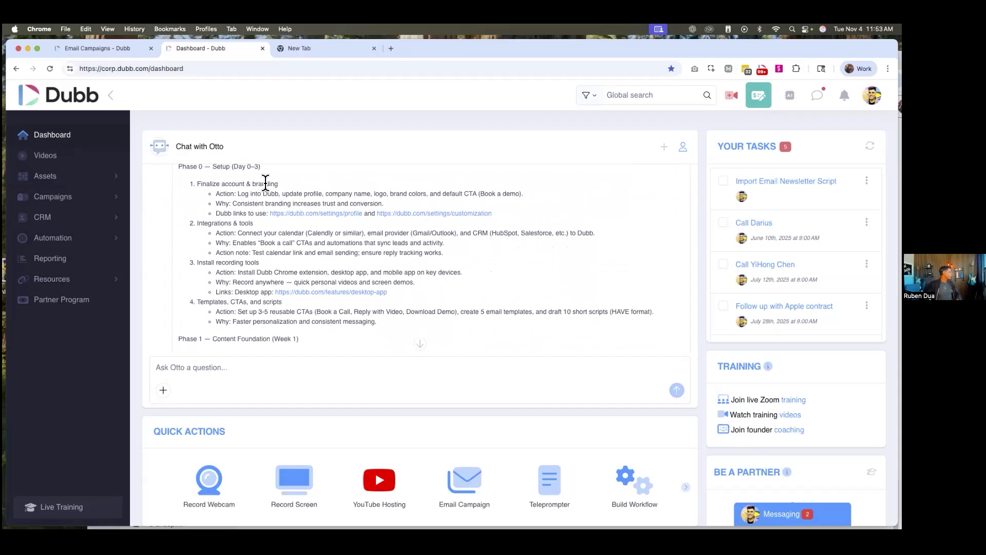
{"action": "scroll", "coordinate": [296, 205], "scroll_direction": "down", "scroll_amount": 2}
{"action": "scroll", "coordinate": [290, 223], "scroll_direction": "down", "scroll_amount": 2}
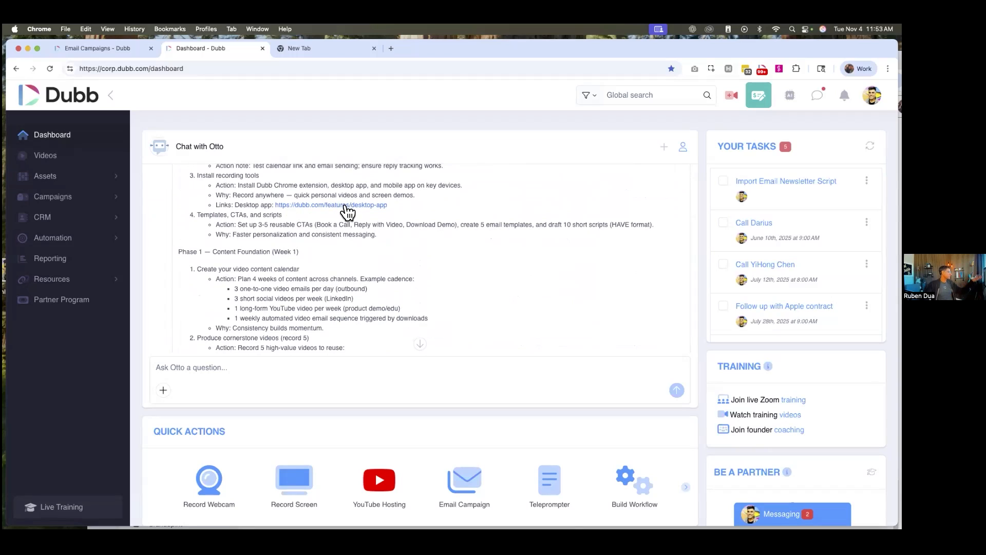
{"action": "scroll", "coordinate": [364, 220], "scroll_direction": "down", "scroll_amount": 1}
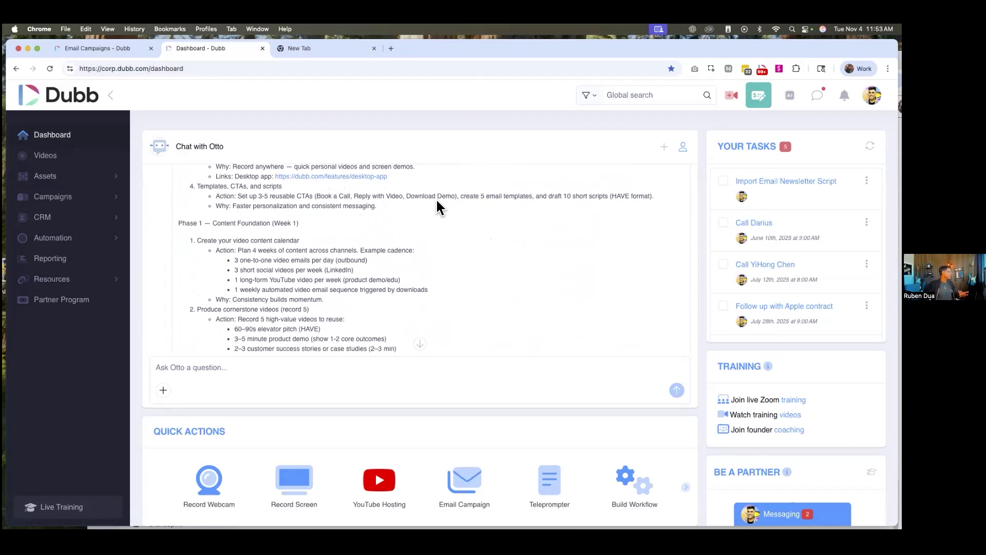
Read the Phase 1 content calendar in Otto's plan, highlighting the weekly YouTube video and automated email sequence items.
{"action": "scroll", "coordinate": [496, 208], "scroll_direction": "down", "scroll_amount": 2}
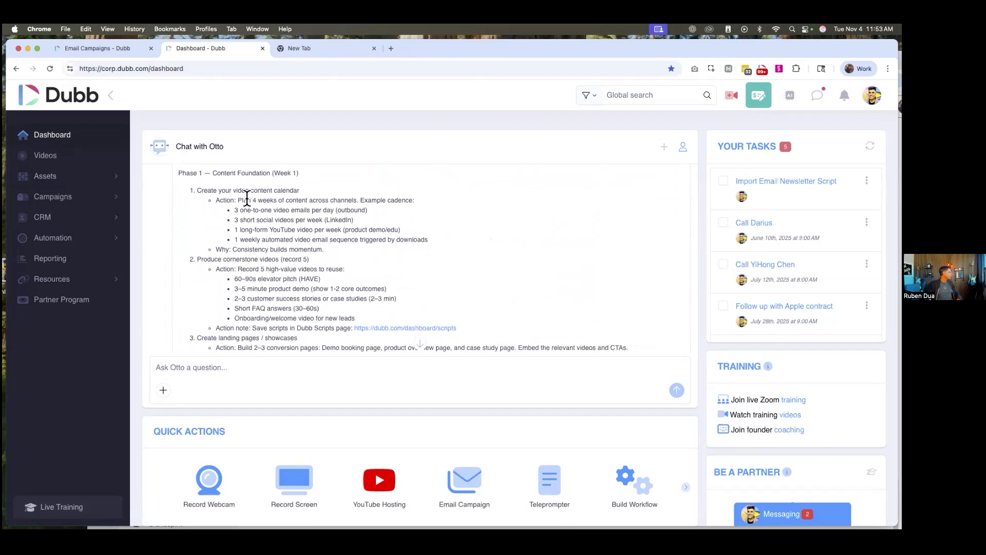
{"action": "left_click_drag", "start_coordinate": [251, 210], "coordinate": [385, 217]}
{"action": "scroll", "coordinate": [385, 218], "scroll_direction": "down", "scroll_amount": 2}
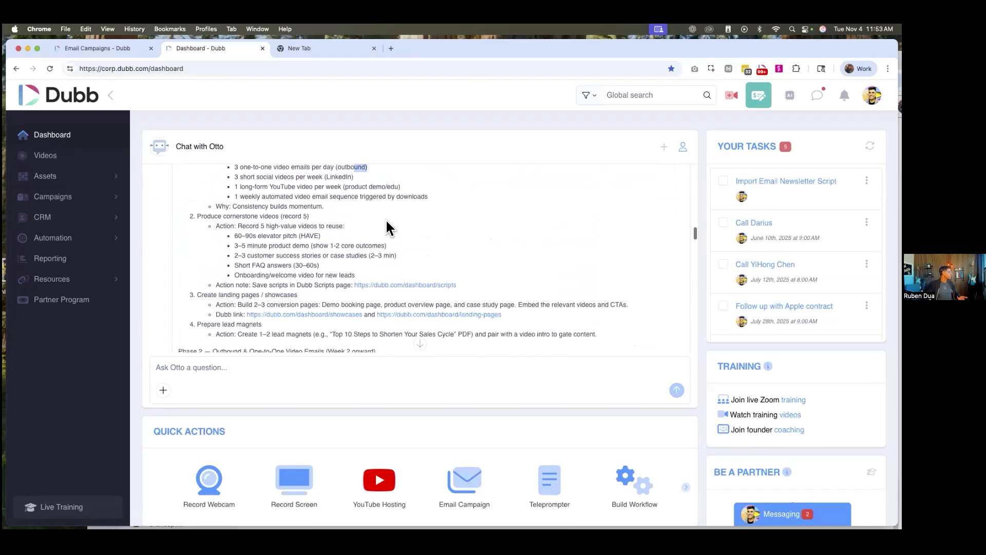
{"action": "left_click", "coordinate": [339, 178]}
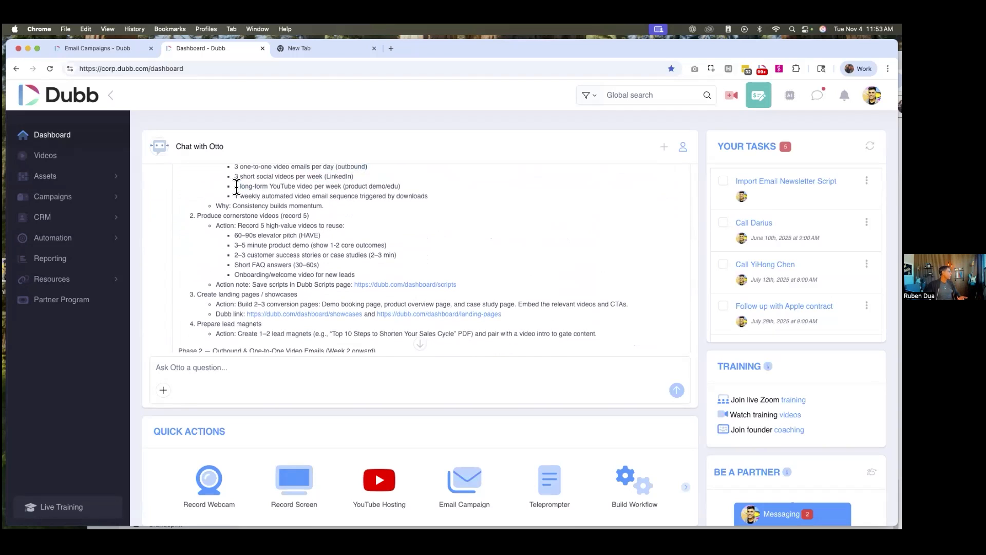
{"action": "left_click_drag", "start_coordinate": [239, 186], "coordinate": [401, 187]}
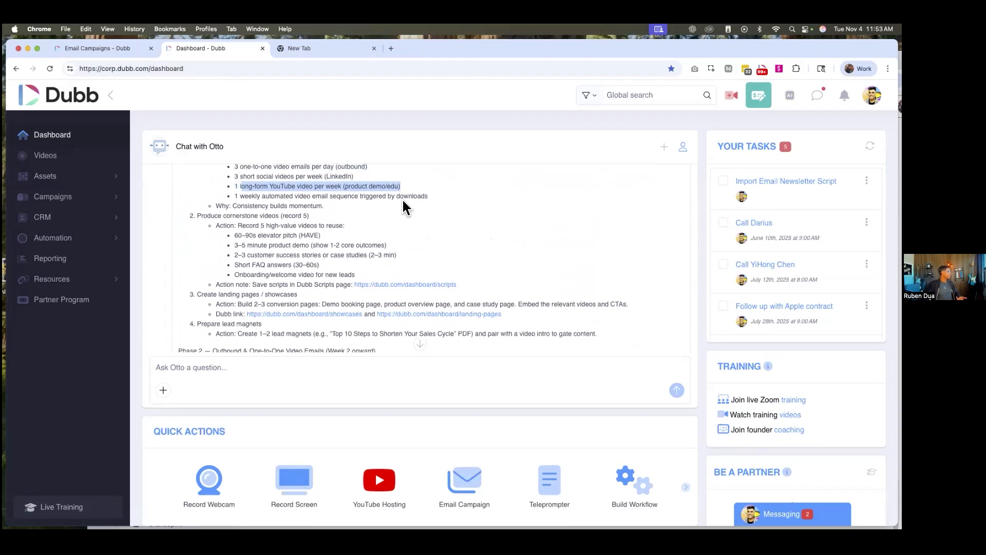
{"action": "scroll", "coordinate": [402, 200], "scroll_direction": "down", "scroll_amount": 2}
{"action": "left_click_drag", "start_coordinate": [241, 182], "coordinate": [439, 186]}
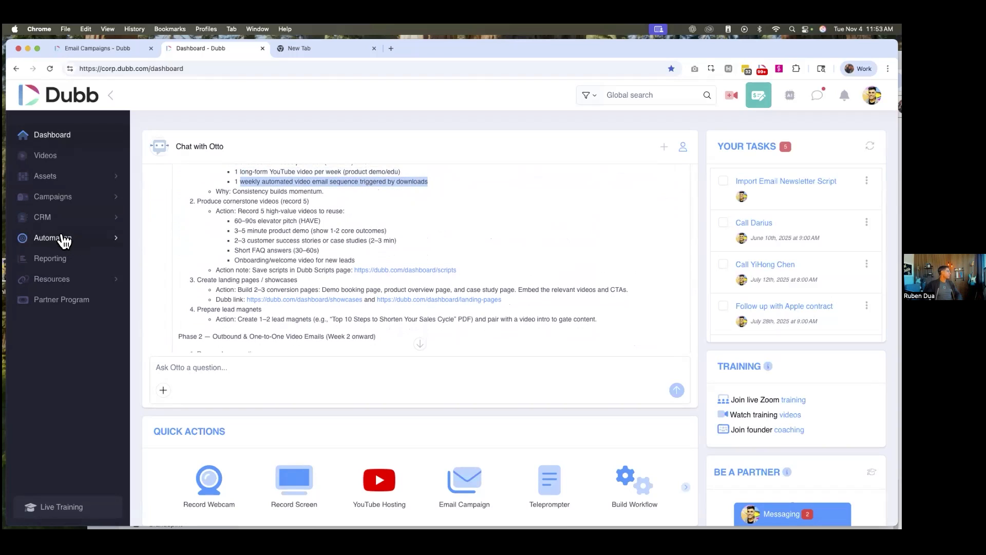
Read the plan's cornerstone video, landing page and lead magnet items, continuing through Phase 2 on one-to-one video emails.
{"action": "scroll", "coordinate": [346, 223], "scroll_direction": "down", "scroll_amount": 3}
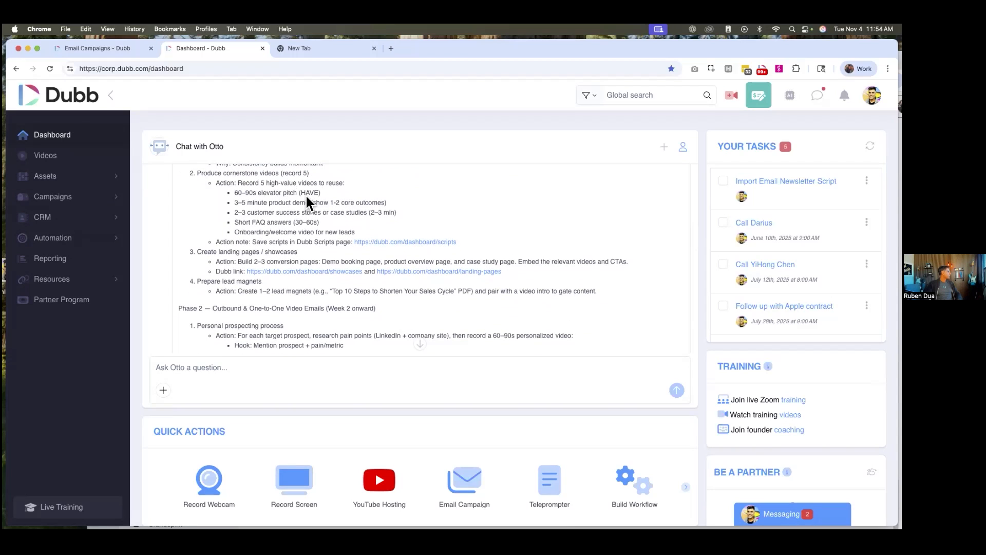
{"action": "scroll", "coordinate": [363, 214], "scroll_direction": "down", "scroll_amount": 3}
{"action": "scroll", "coordinate": [363, 214], "scroll_direction": "down", "scroll_amount": 2}
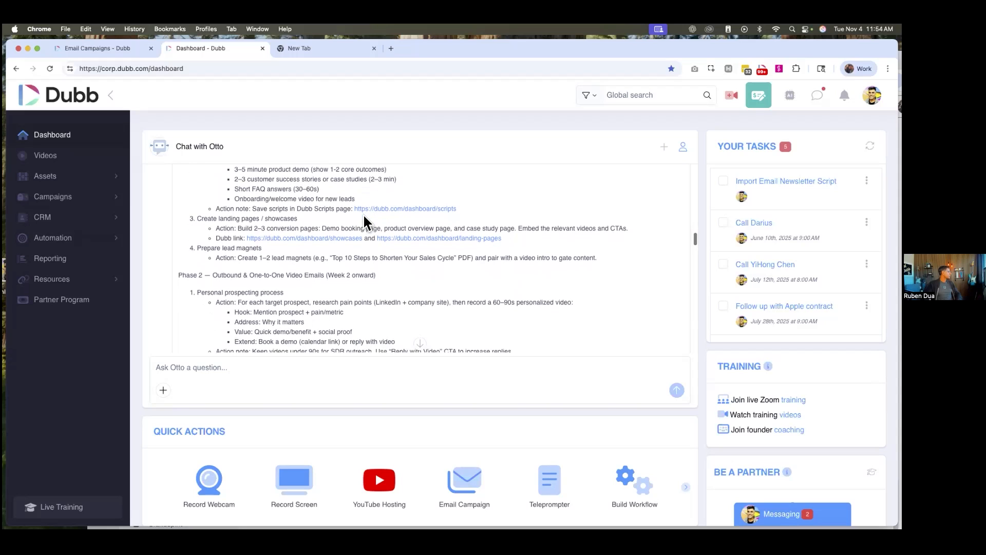
{"action": "scroll", "coordinate": [351, 189], "scroll_direction": "down", "scroll_amount": 2}
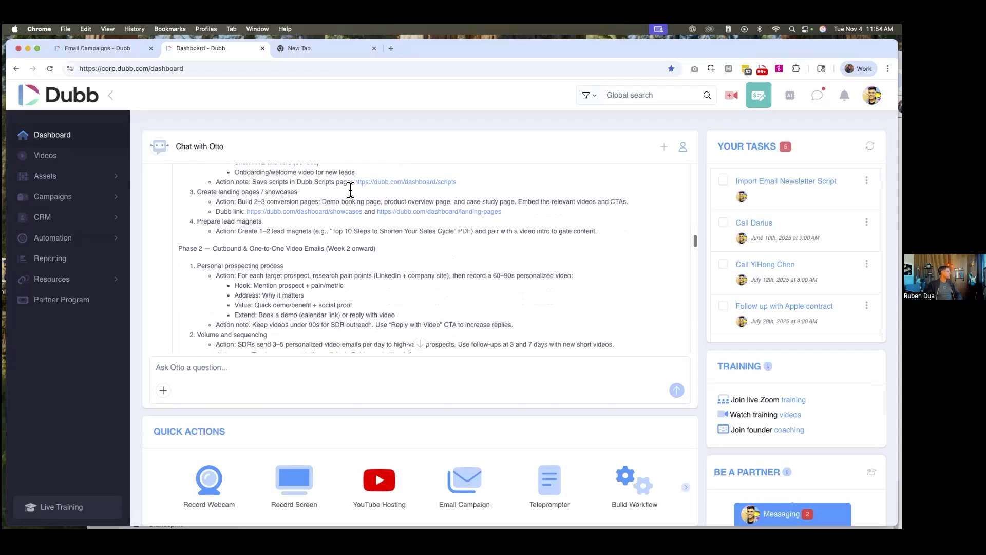
{"action": "scroll", "coordinate": [351, 190], "scroll_direction": "down", "scroll_amount": 5}
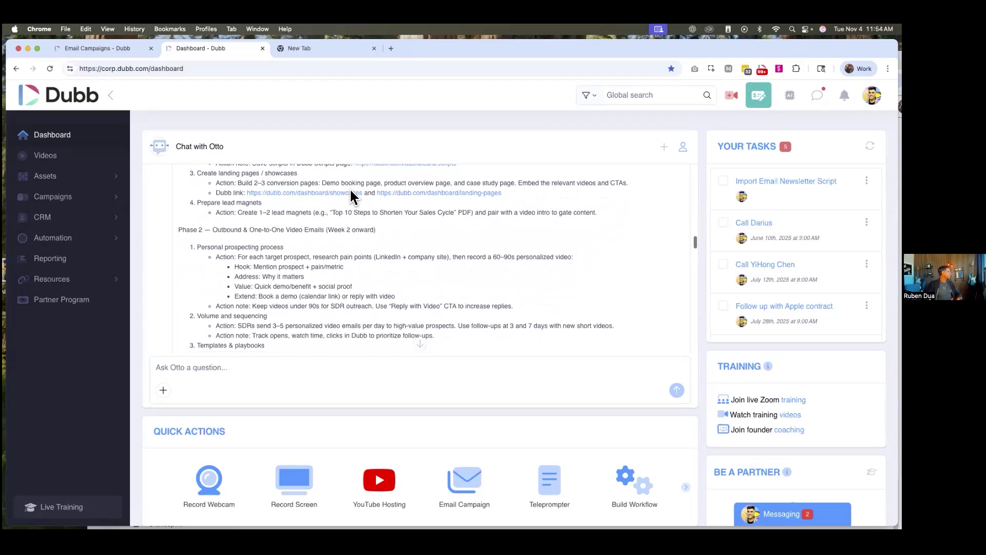
{"action": "scroll", "coordinate": [350, 190], "scroll_direction": "down", "scroll_amount": 1}
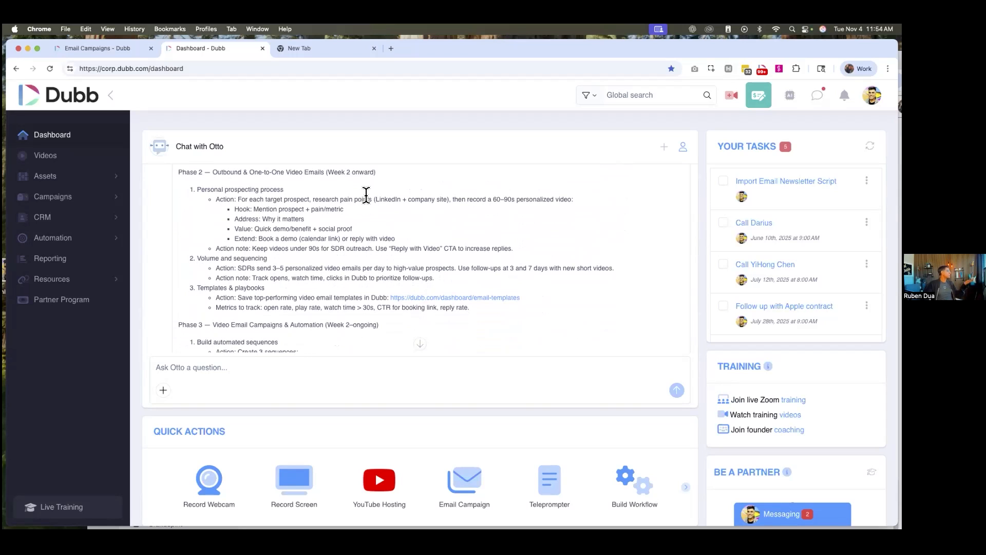
{"action": "scroll", "coordinate": [389, 232], "scroll_direction": "down", "scroll_amount": 1}
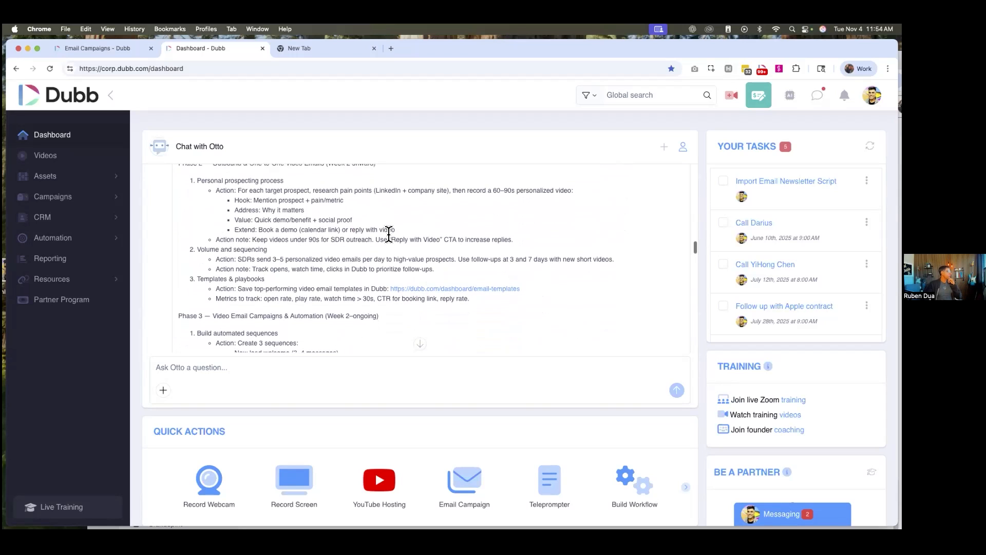
Read Phases 2 to 4 of Otto's plan, covering personal prospecting, automated email sequences, A/B testing and the social media video strategy.
{"action": "scroll", "coordinate": [410, 240], "scroll_direction": "down", "scroll_amount": 1}
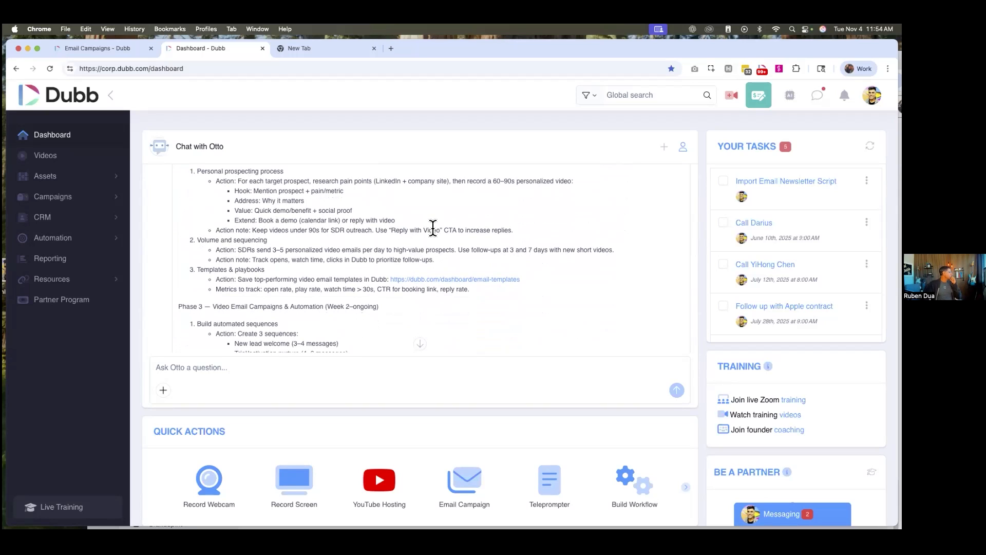
{"action": "scroll", "coordinate": [431, 229], "scroll_direction": "down", "scroll_amount": 3}
{"action": "scroll", "coordinate": [432, 229], "scroll_direction": "down", "scroll_amount": 10}
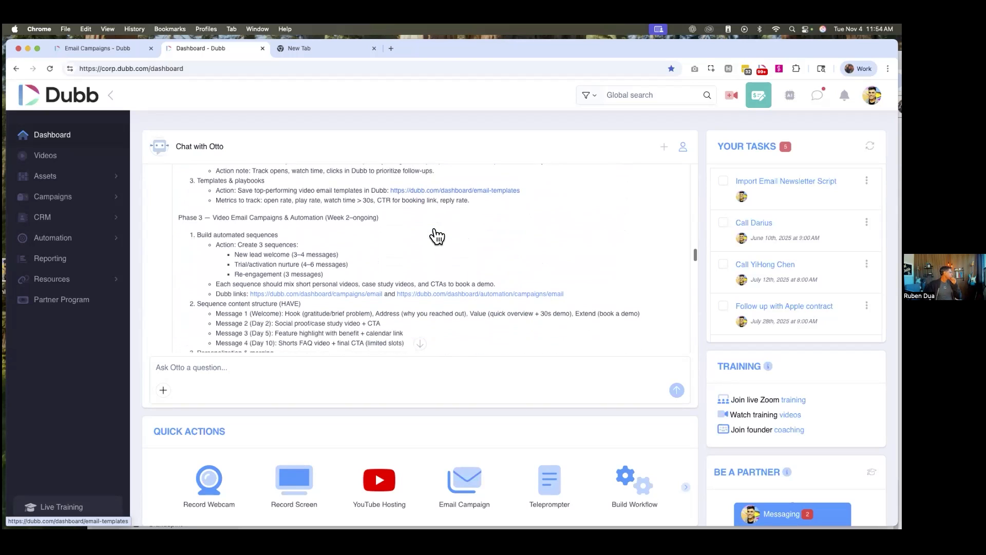
{"action": "scroll", "coordinate": [433, 232], "scroll_direction": "down", "scroll_amount": 5}
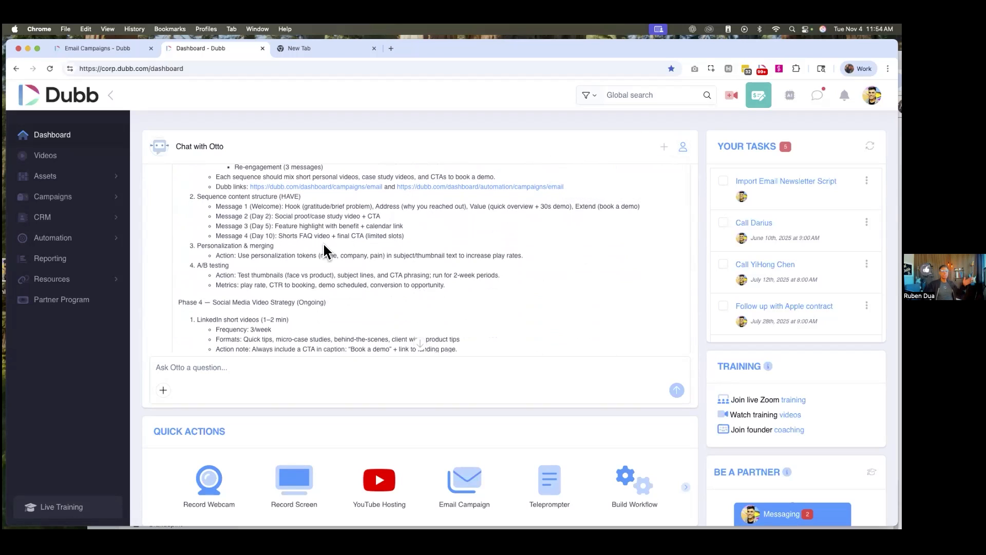
{"action": "scroll", "coordinate": [347, 256], "scroll_direction": "down", "scroll_amount": 5}
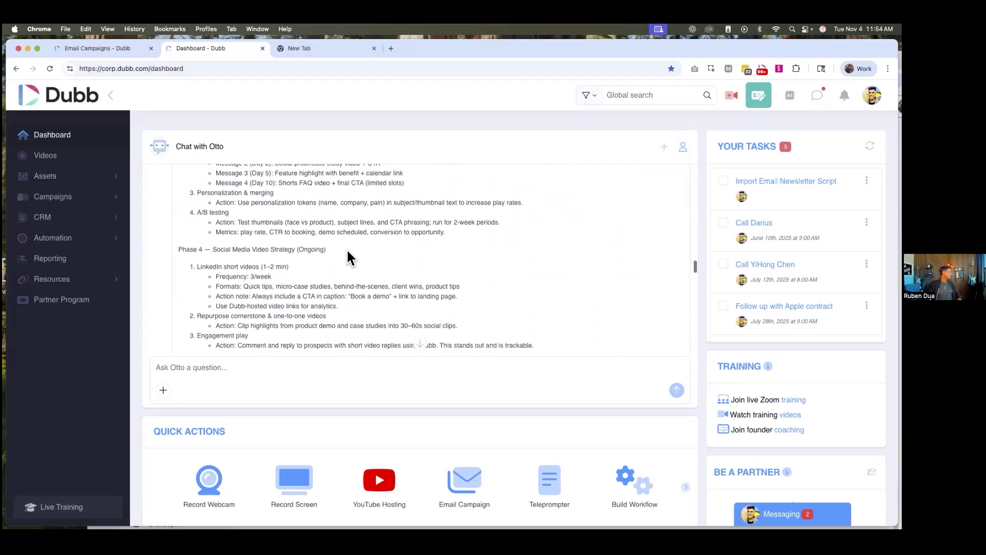
{"action": "scroll", "coordinate": [348, 251], "scroll_direction": "down", "scroll_amount": 6}
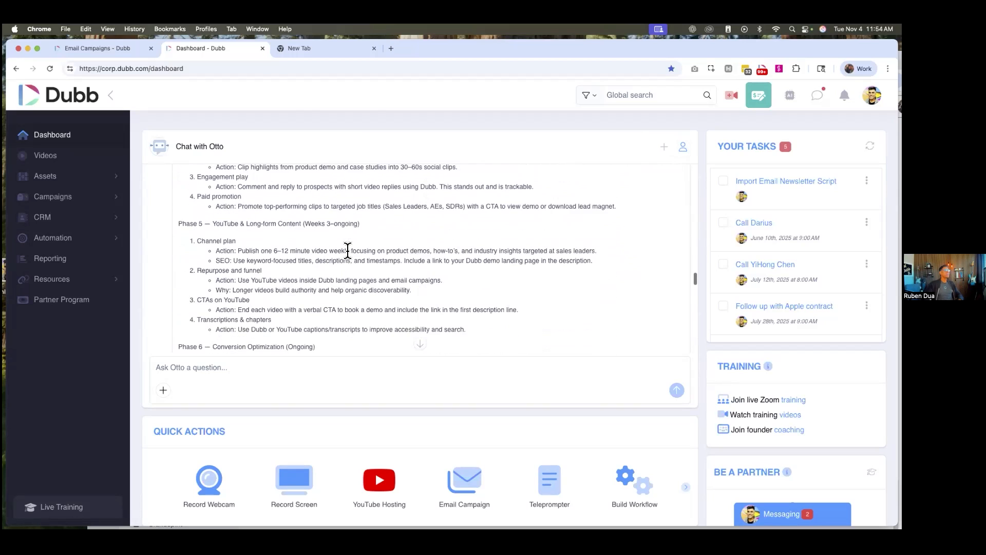
Read Otto's plan from Phase 5 on YouTube content through Phase 8, the 7-day action items, resource links and closing follow-up offers.
{"action": "scroll", "coordinate": [348, 250], "scroll_direction": "down", "scroll_amount": 4}
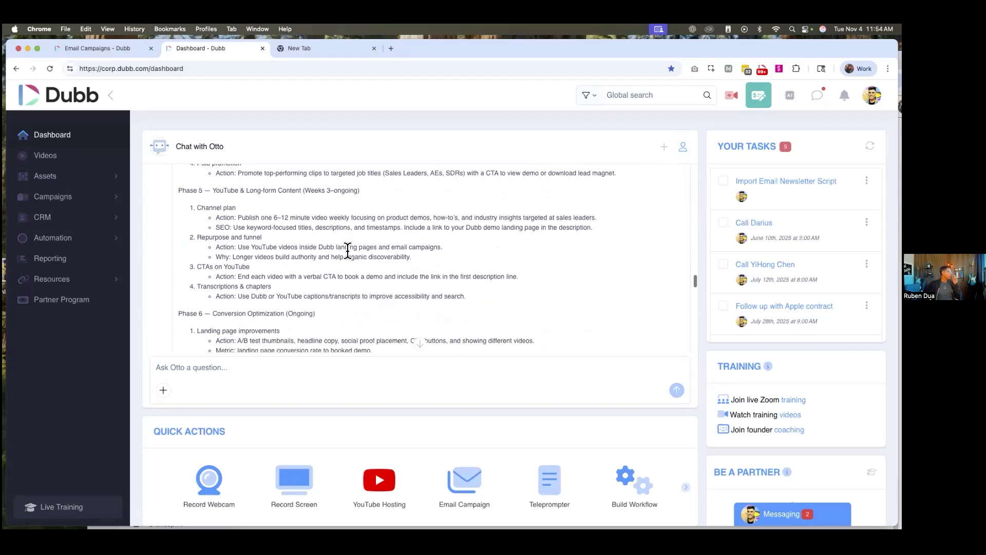
{"action": "scroll", "coordinate": [348, 250], "scroll_direction": "down", "scroll_amount": 2}
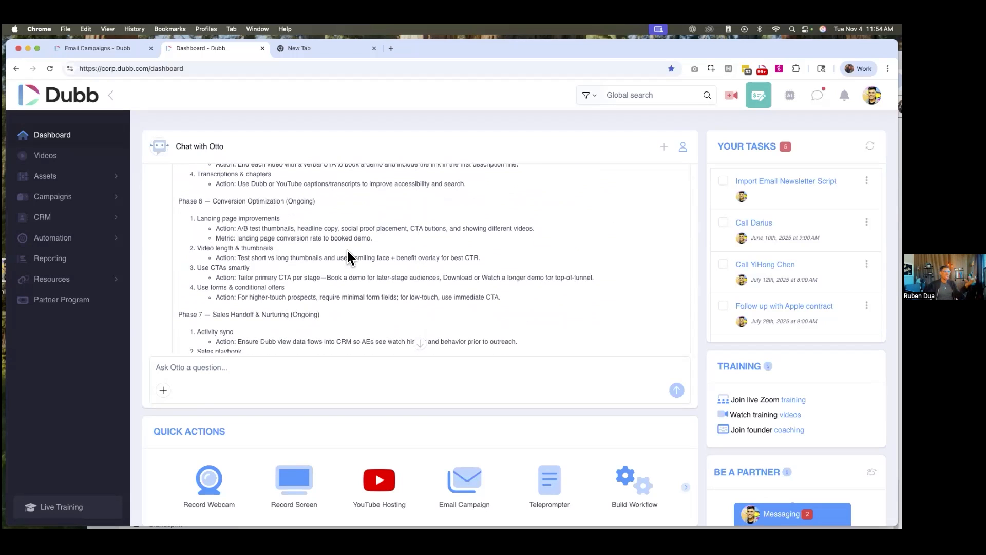
{"action": "scroll", "coordinate": [347, 251], "scroll_direction": "down", "scroll_amount": 2}
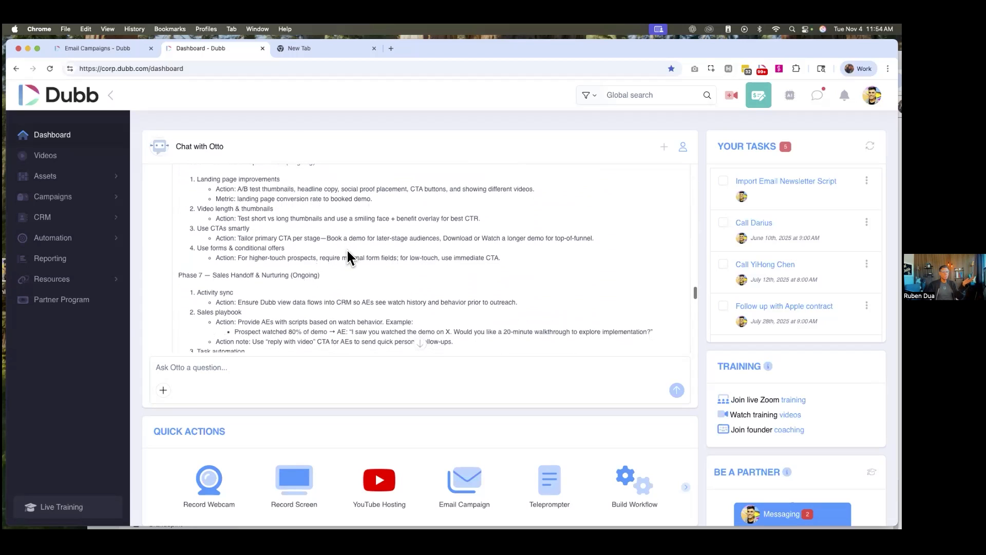
{"action": "scroll", "coordinate": [348, 250], "scroll_direction": "down", "scroll_amount": 15}
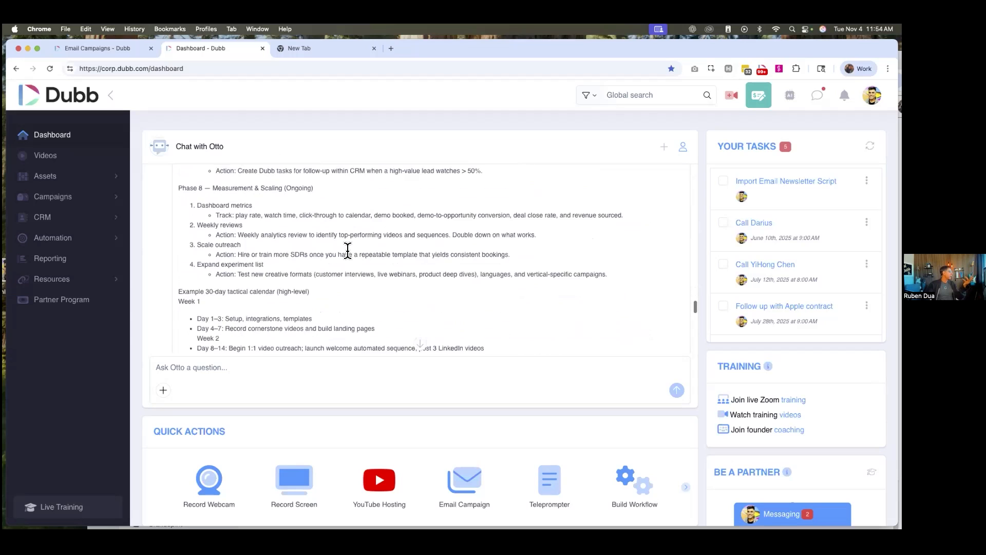
{"action": "scroll", "coordinate": [347, 224], "scroll_direction": "up", "scroll_amount": 8}
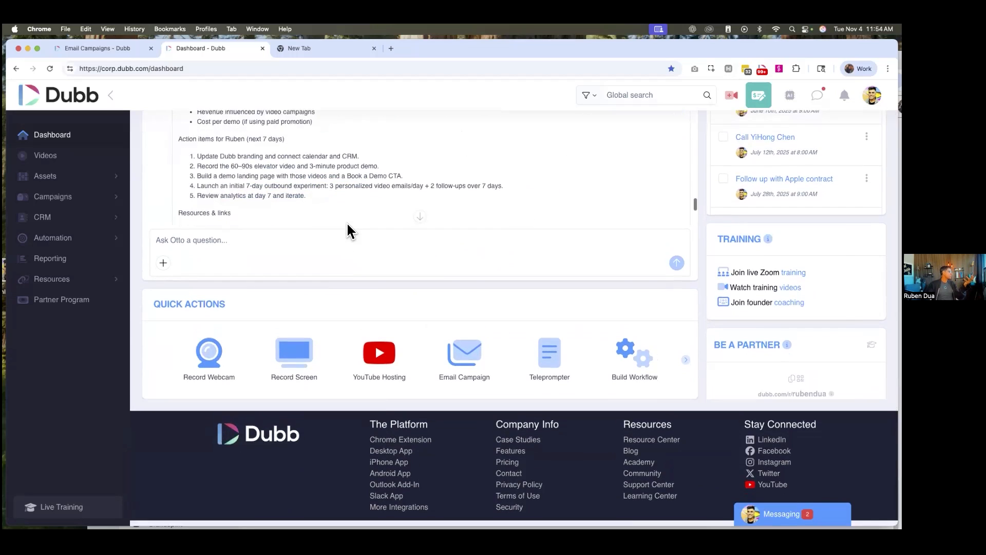
{"action": "scroll", "coordinate": [341, 254], "scroll_direction": "down", "scroll_amount": 7}
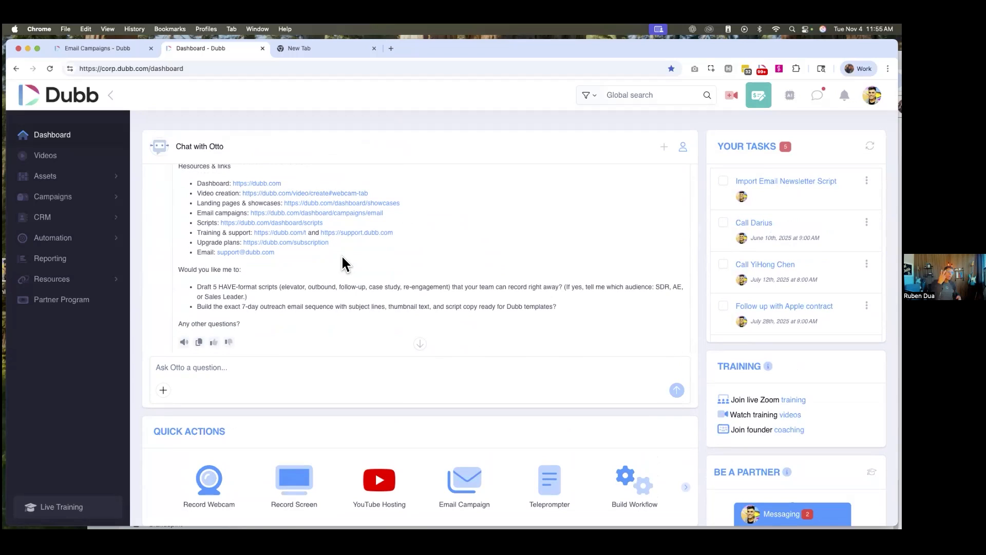
{"action": "scroll", "coordinate": [343, 262], "scroll_direction": "down", "scroll_amount": 1}
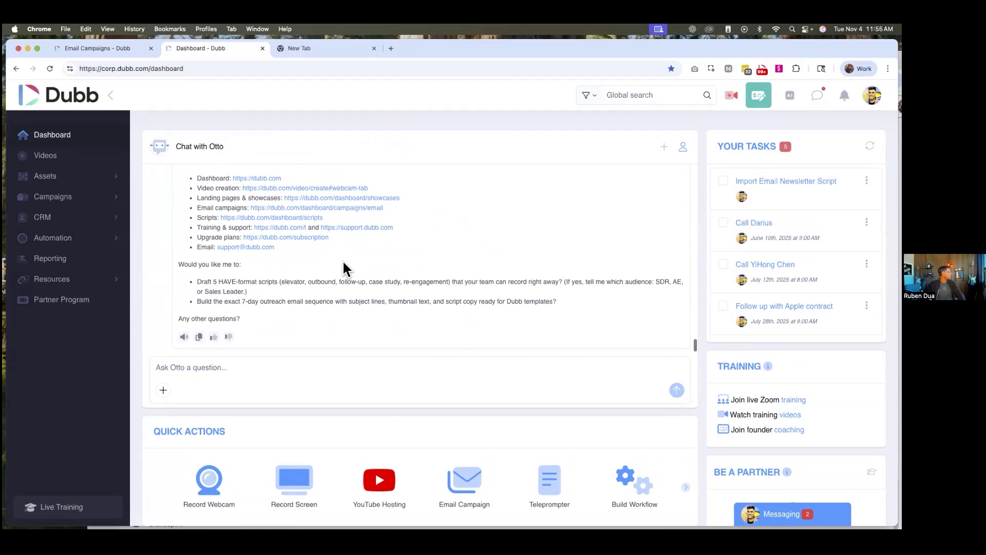
With Write a script enabled, ask Otto for a social media video script educating people on my company and getting calendar bookings via the link in bio.
{"action": "left_click", "coordinate": [198, 367]}
{"action": "left_click", "coordinate": [163, 389]}
{"action": "left_click", "coordinate": [199, 411]}
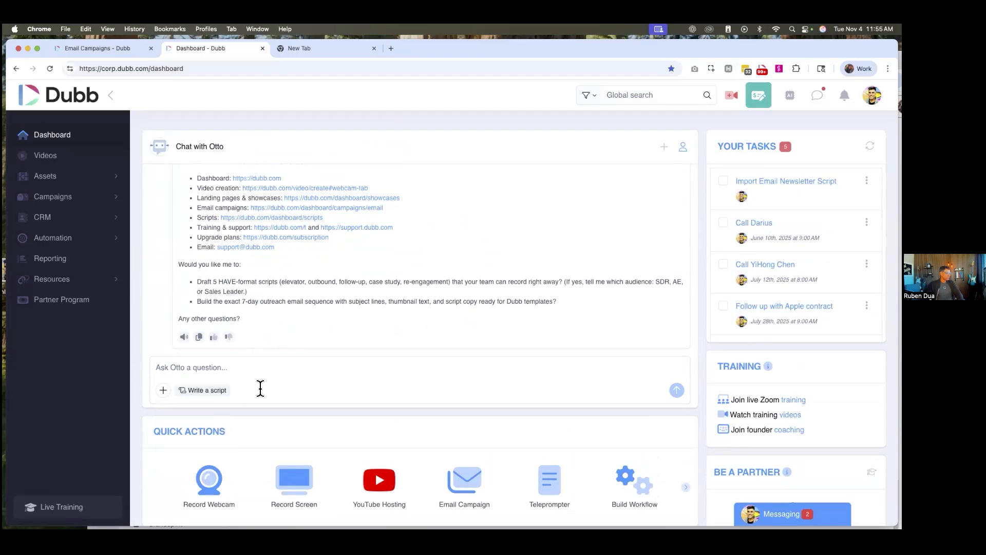
{"action": "left_click", "coordinate": [220, 365]}
{"action": "type", "text": "w"}
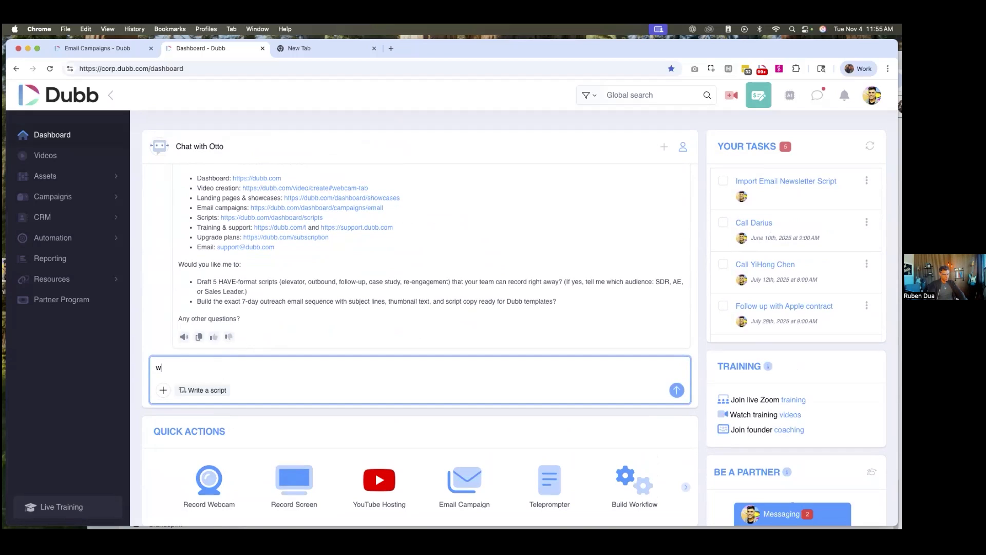
{"action": "type", "text": "rite a script for a social media video to educate people"}
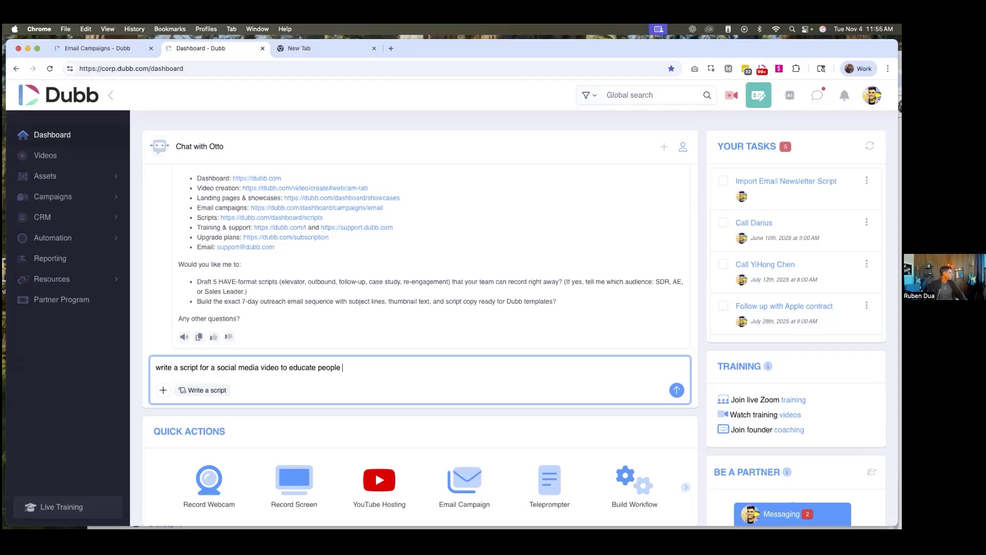
{"action": "type", "text": "company and get them to book a time in my cal"}
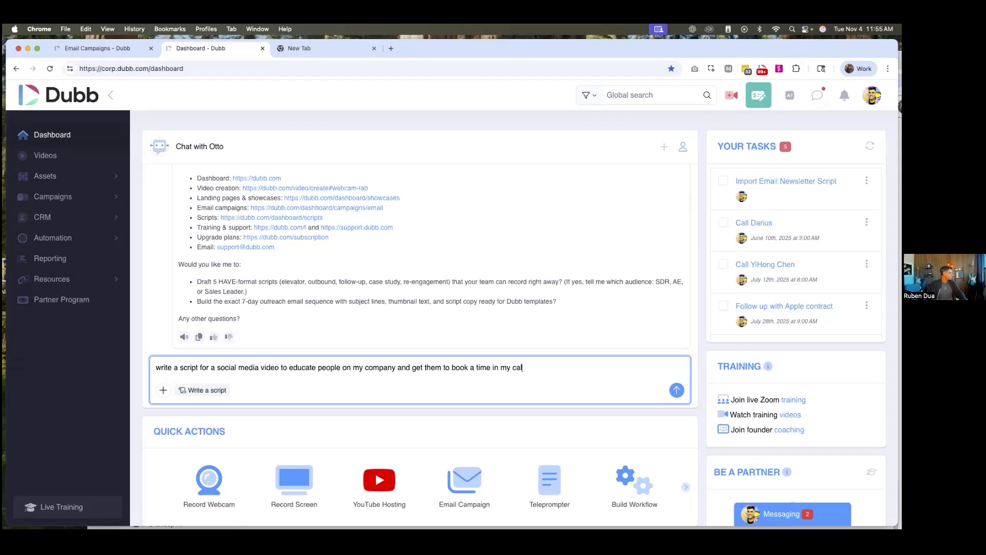
{"action": "type", "text": "endar by clicking the link in bio"}
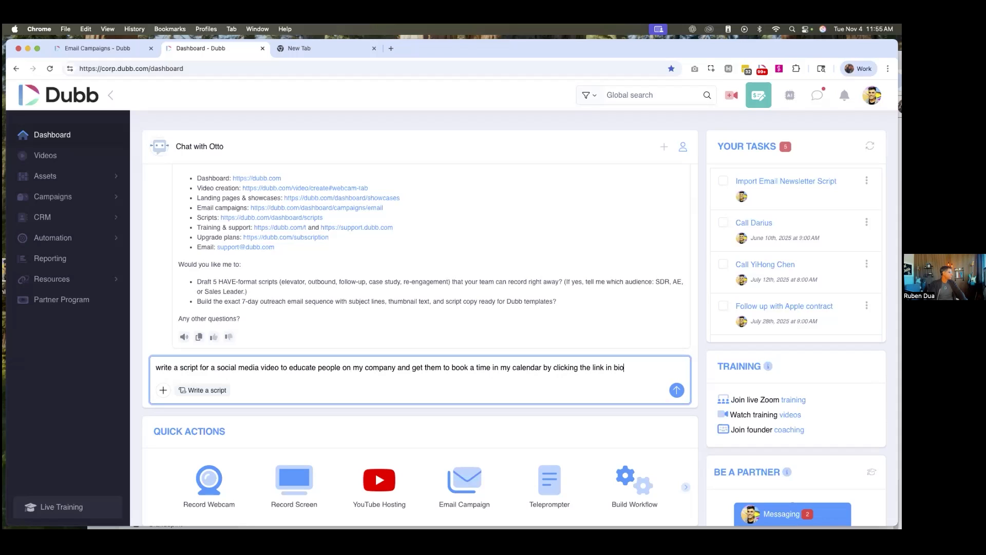
{"action": "type", "text": "."}
{"action": "left_click", "coordinate": [676, 392]}
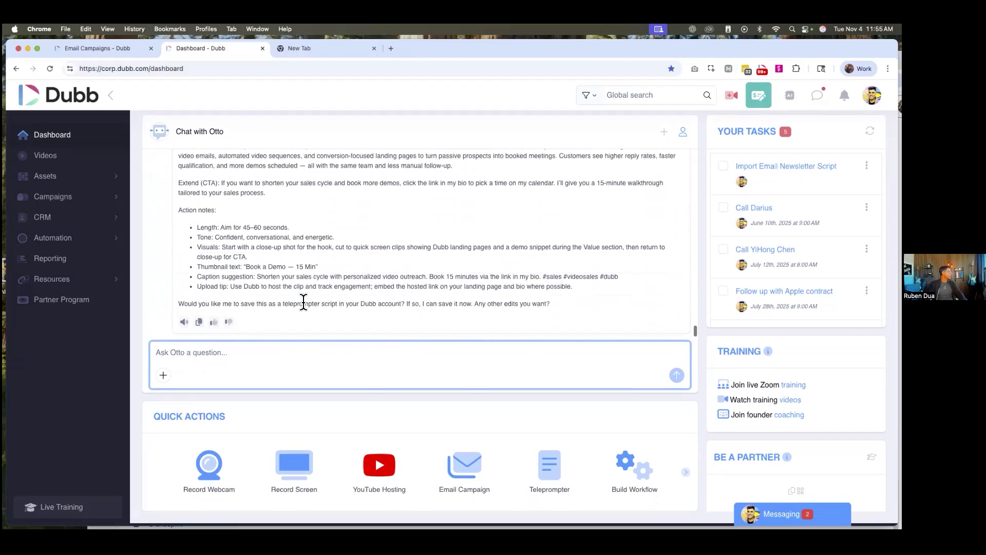
Reply Yes to Otto's offer to save the text as a teleprompter script, and open the saved script from its link.
{"action": "left_click_drag", "start_coordinate": [181, 306], "coordinate": [322, 305]}
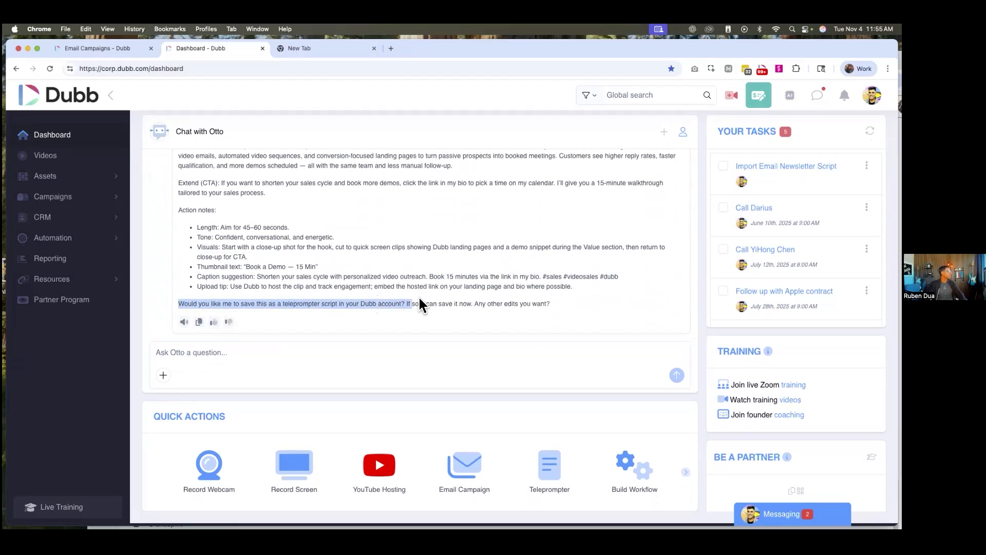
{"action": "left_click_drag", "start_coordinate": [420, 305], "coordinate": [469, 303]}
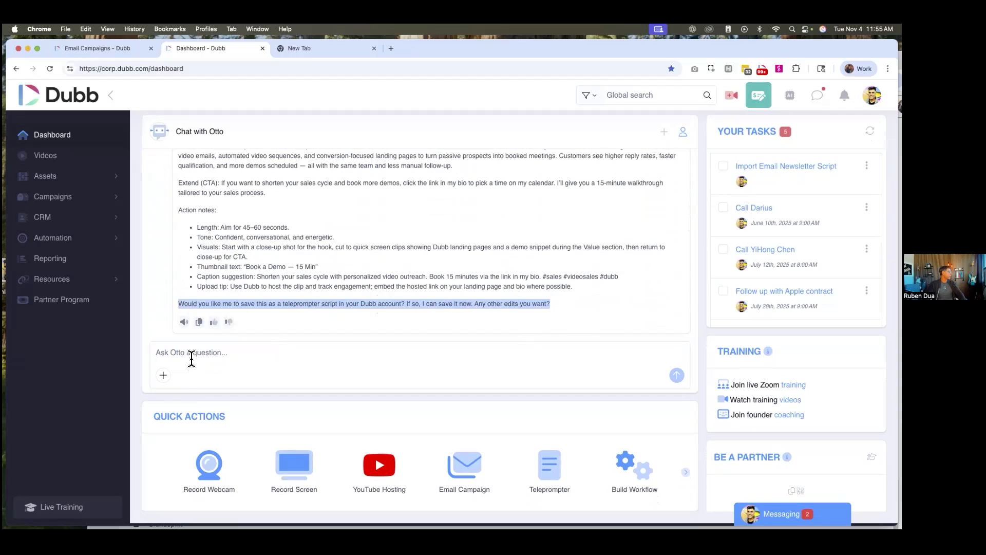
{"action": "left_click", "coordinate": [191, 358]}
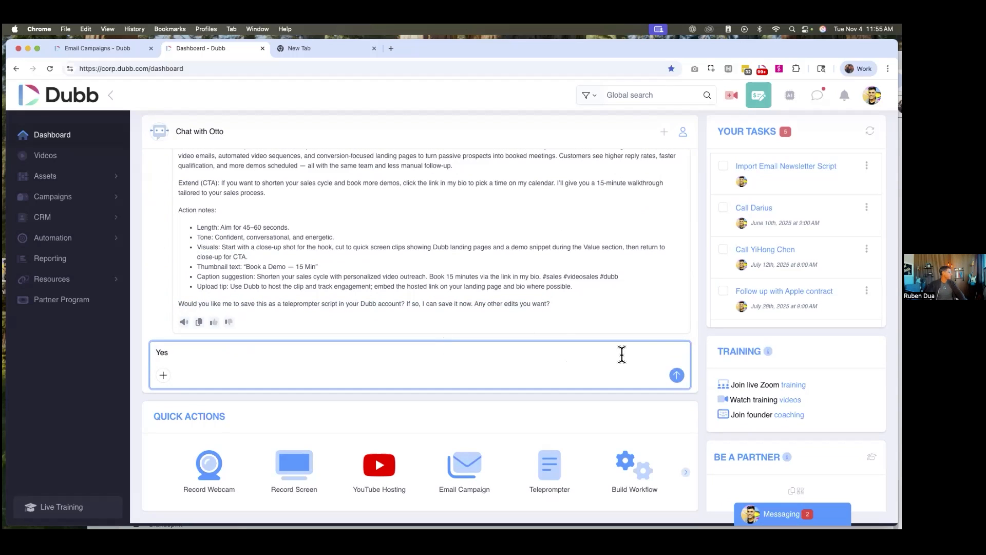
{"action": "left_click", "coordinate": [677, 375]}
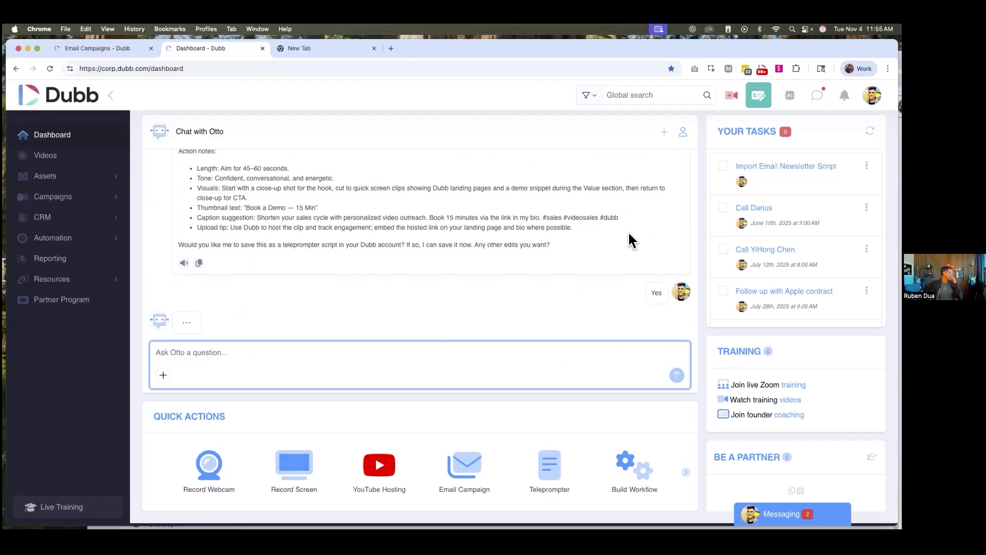
{"action": "scroll", "coordinate": [438, 303], "scroll_direction": "down", "scroll_amount": 2}
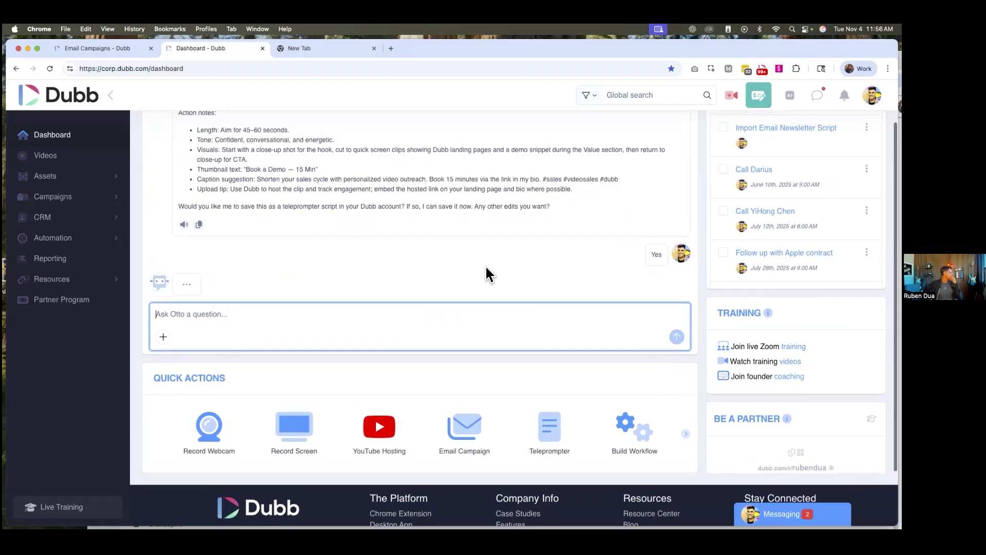
{"action": "scroll", "coordinate": [487, 274], "scroll_direction": "up", "scroll_amount": 1}
{"action": "scroll", "coordinate": [486, 274], "scroll_direction": "up", "scroll_amount": 2}
{"action": "scroll", "coordinate": [487, 275], "scroll_direction": "down", "scroll_amount": 2}
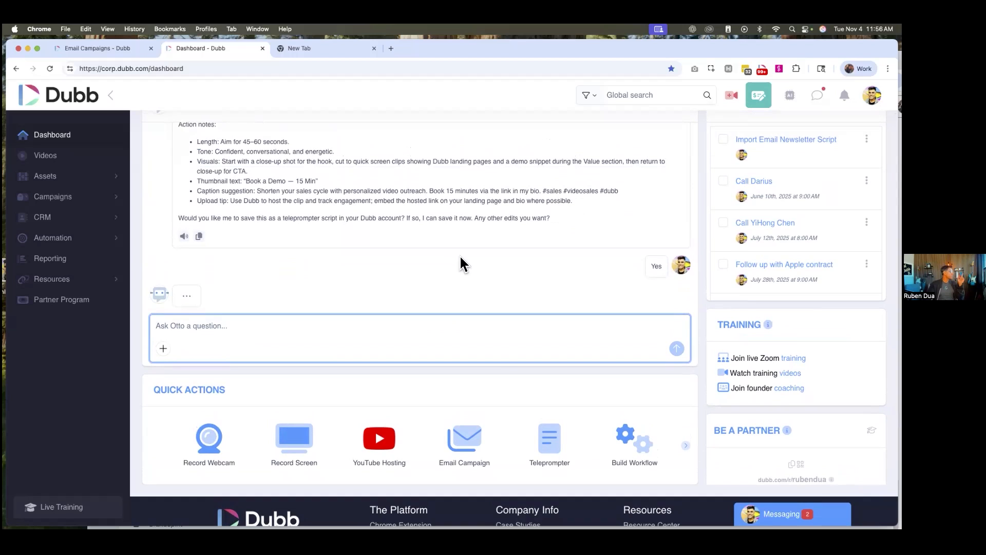
{"action": "scroll", "coordinate": [499, 372], "scroll_direction": "up", "scroll_amount": 1}
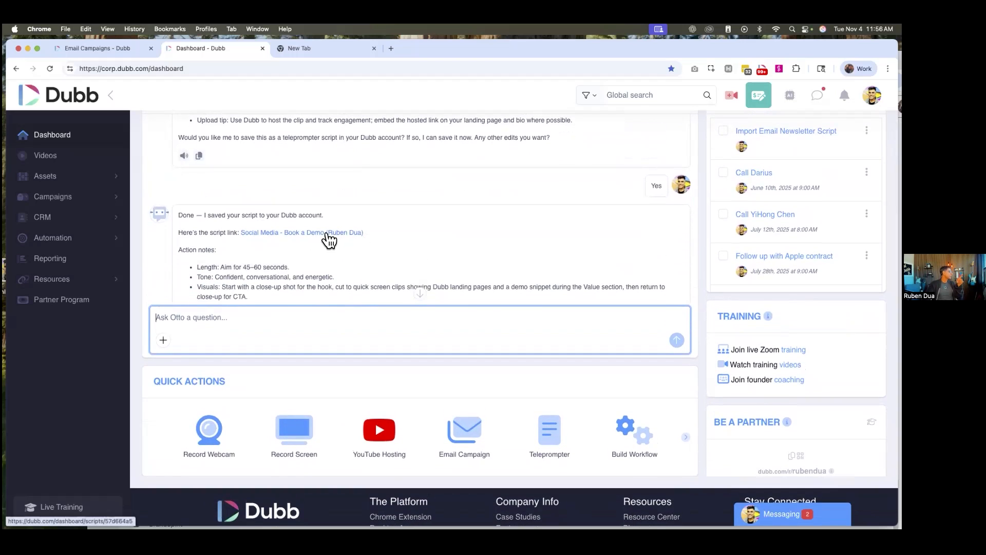
{"action": "left_click", "coordinate": [329, 233]}
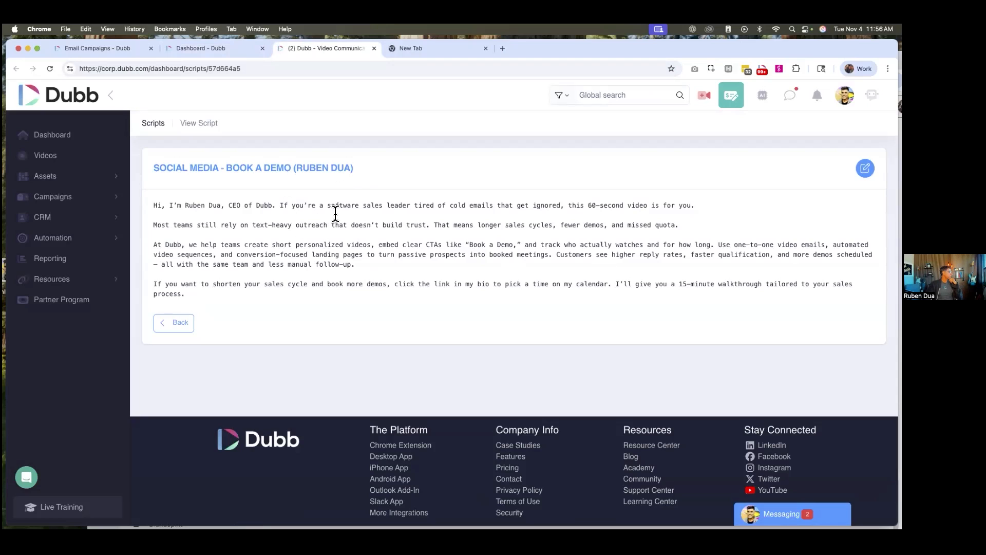
Open the webcam video recorder and turn off the virtual background.
{"action": "left_click", "coordinate": [714, 96]}
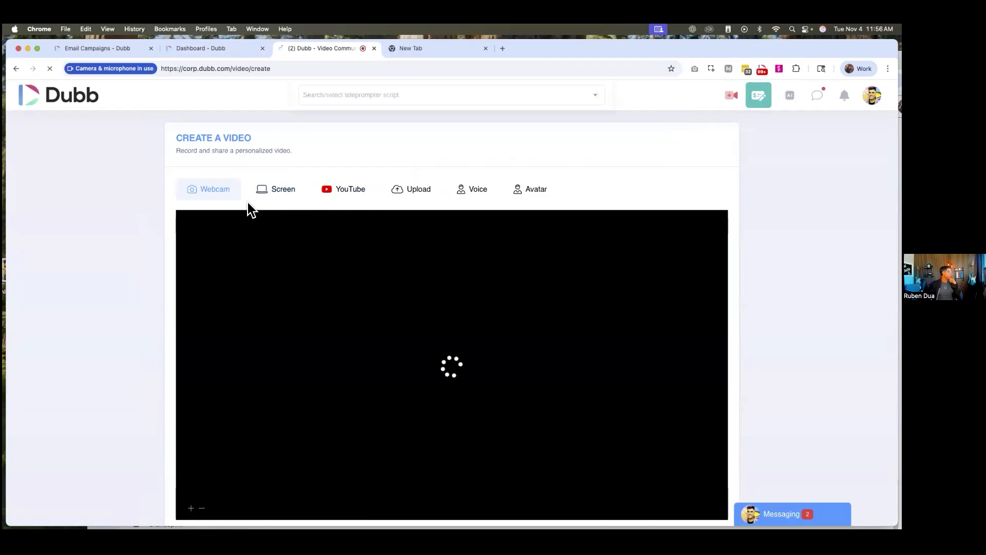
{"action": "scroll", "coordinate": [596, 239], "scroll_direction": "down", "scroll_amount": 5}
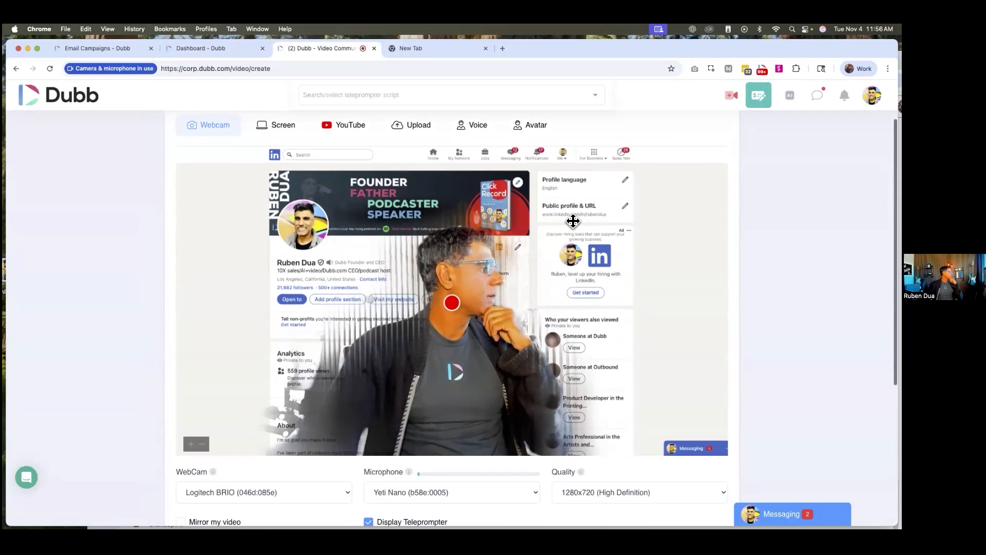
{"action": "left_click", "coordinate": [411, 471]}
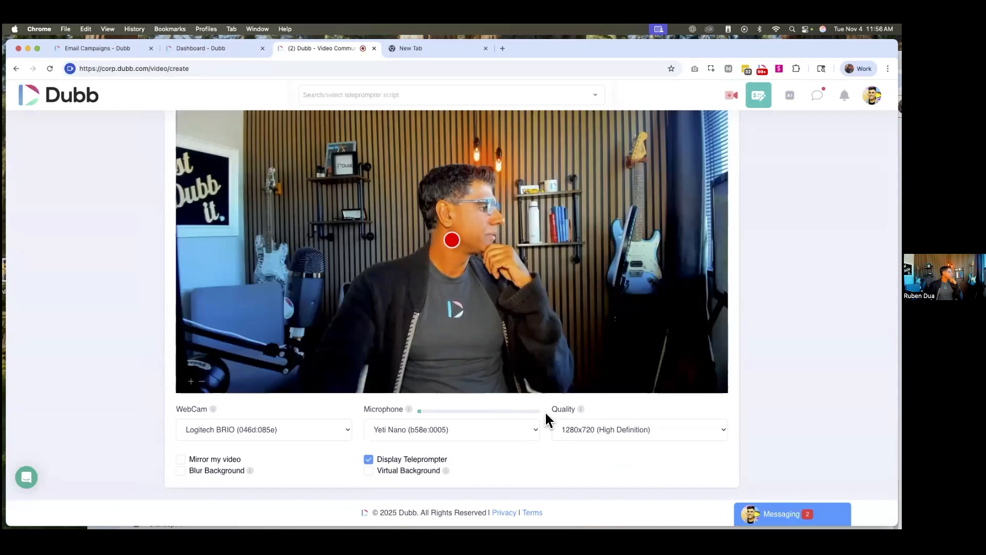
{"action": "scroll", "coordinate": [564, 383], "scroll_direction": "up", "scroll_amount": 5}
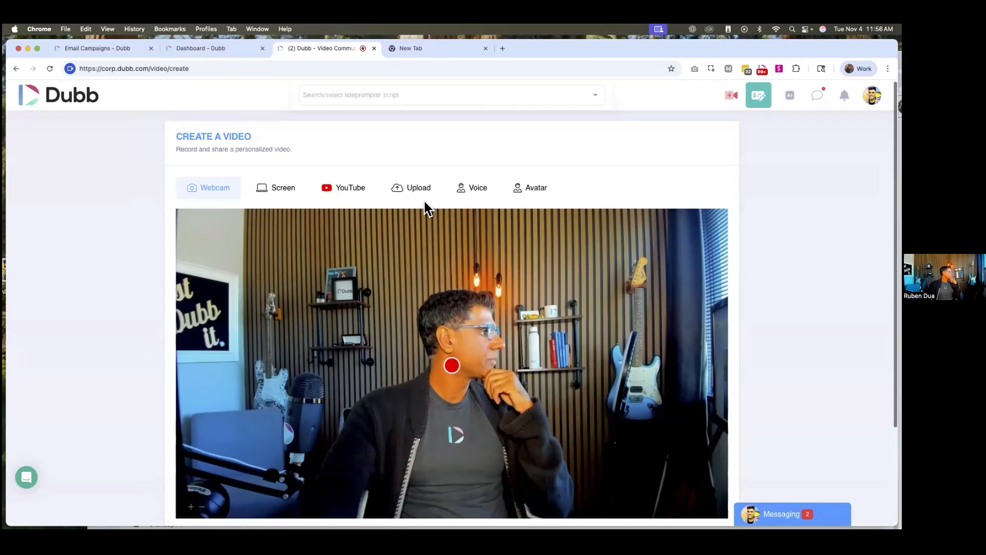
Load the saved Social Media - Book a Demo script into the recorder's teleprompter.
{"action": "scroll", "coordinate": [492, 237], "scroll_direction": "down", "scroll_amount": 4}
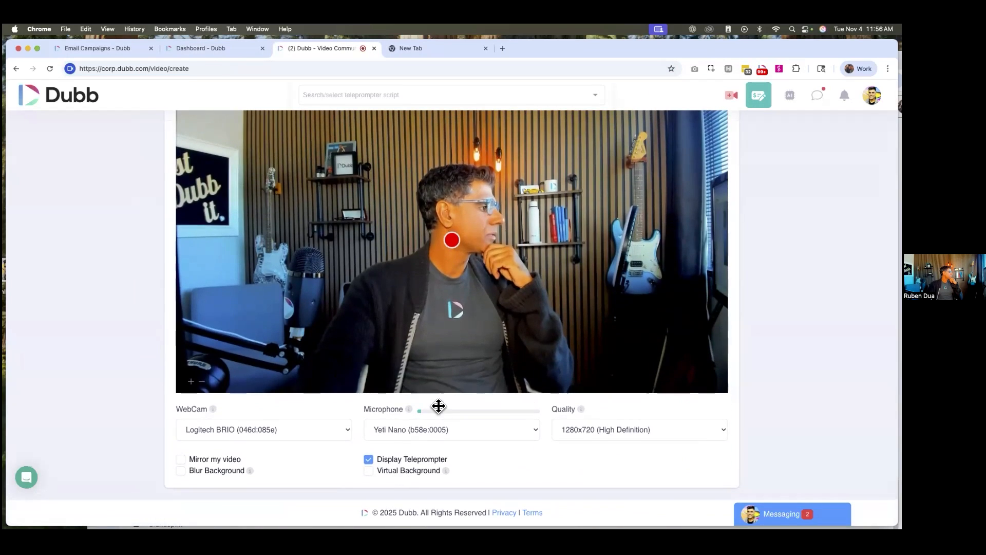
{"action": "scroll", "coordinate": [438, 406], "scroll_direction": "up", "scroll_amount": 5}
{"action": "left_click", "coordinate": [388, 97]}
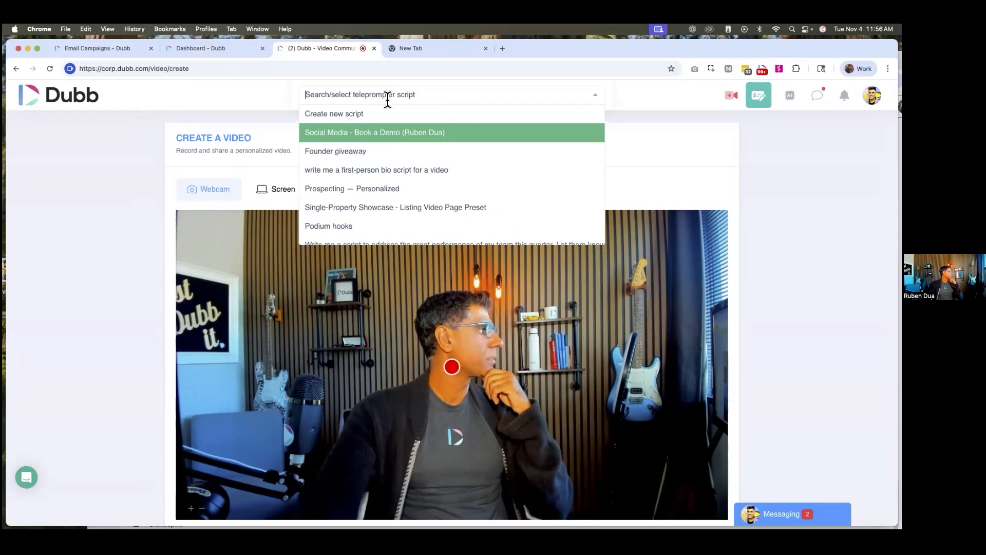
{"action": "left_click", "coordinate": [381, 135]}
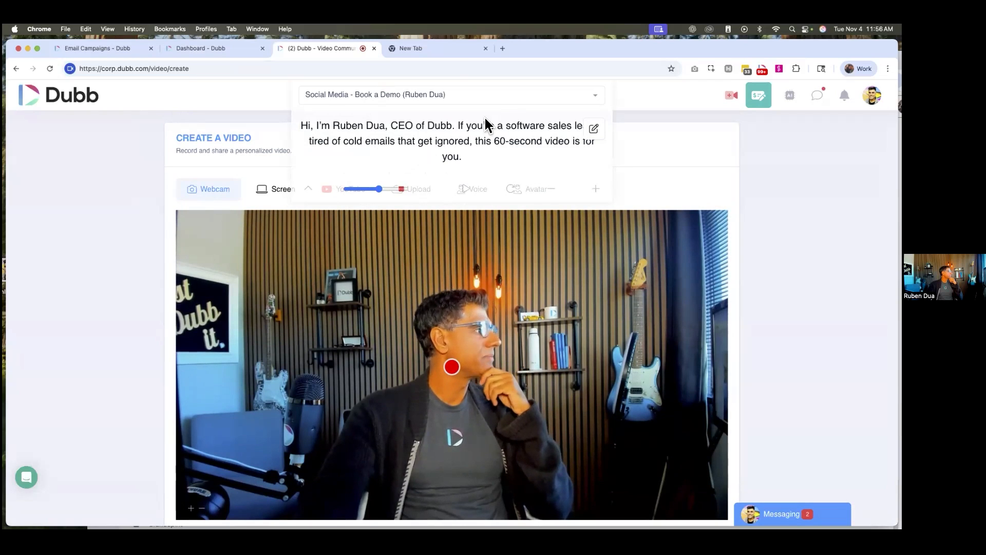
Detach the video recorder tab into its own browser window and reposition that window on the desktop.
{"action": "left_click_drag", "start_coordinate": [336, 48], "coordinate": [345, 104]}
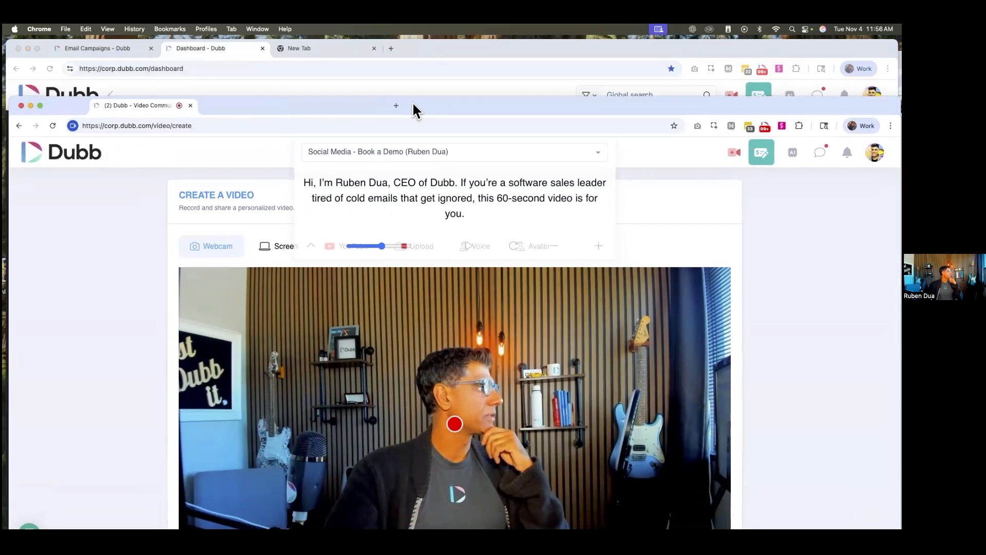
{"action": "left_click_drag", "start_coordinate": [412, 102], "coordinate": [301, 27]}
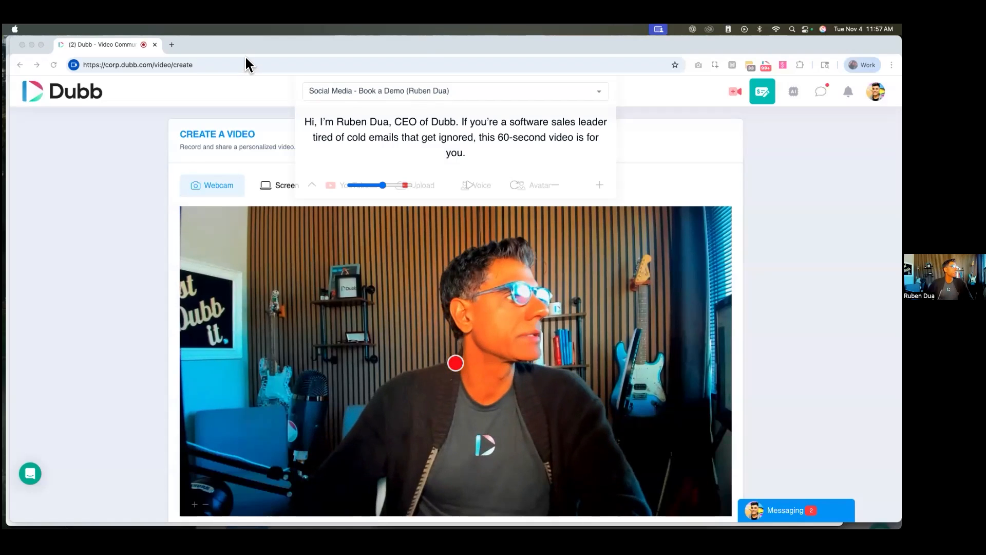
{"action": "left_click", "coordinate": [246, 60]}
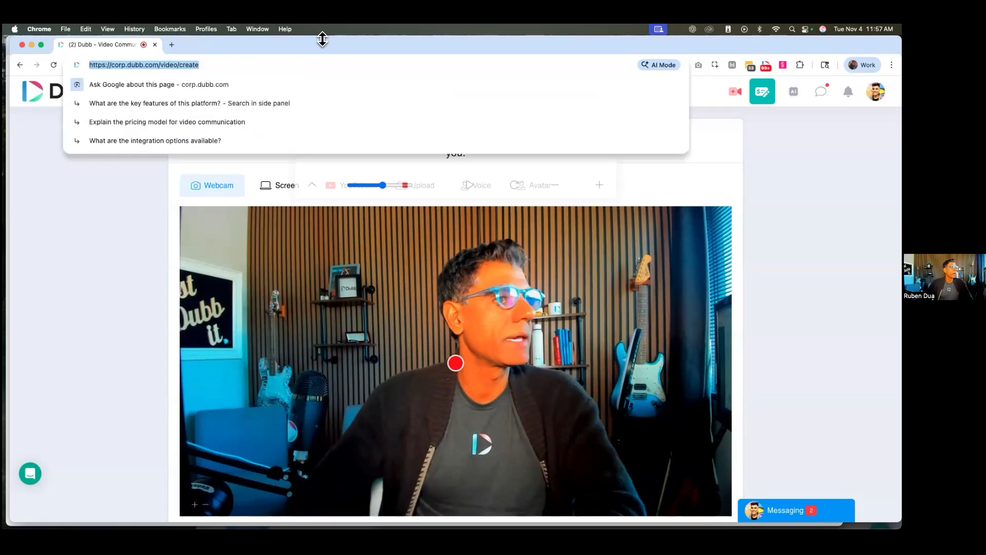
{"action": "left_click_drag", "start_coordinate": [393, 45], "coordinate": [575, 44]}
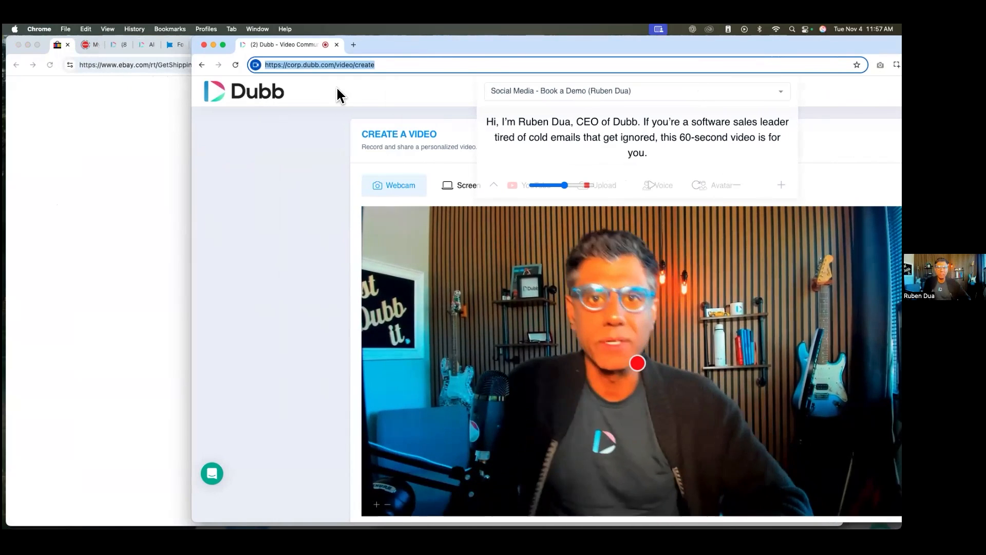
{"action": "left_click_drag", "start_coordinate": [693, 39], "coordinate": [777, 154]}
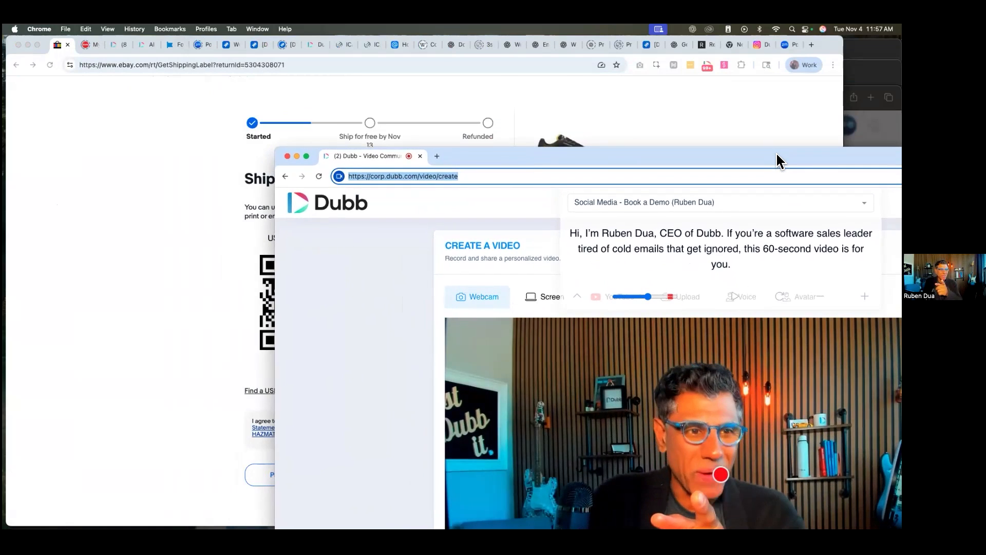